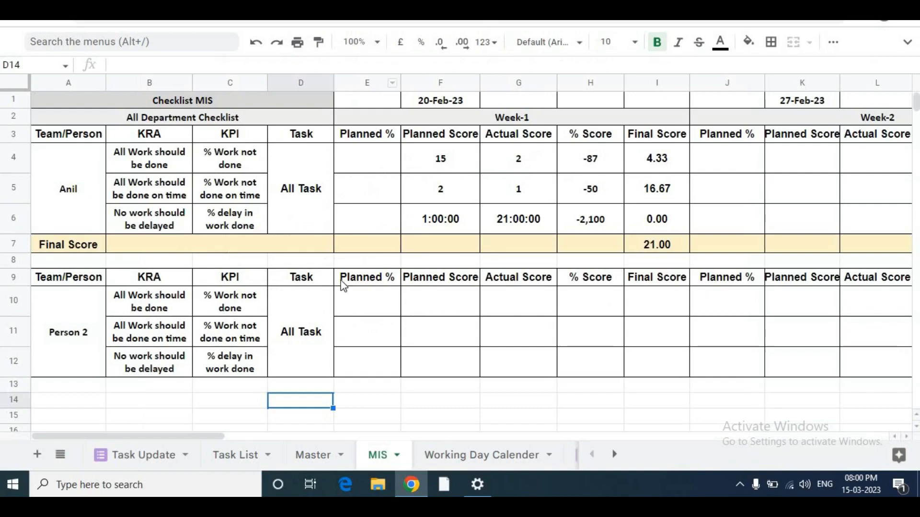
Step: Review the Task List, Master and Task Update sheets, and inspect the Week-1 Planned Score formula in F4 of the MIS sheet
left_click(229, 454)
left_click(316, 456)
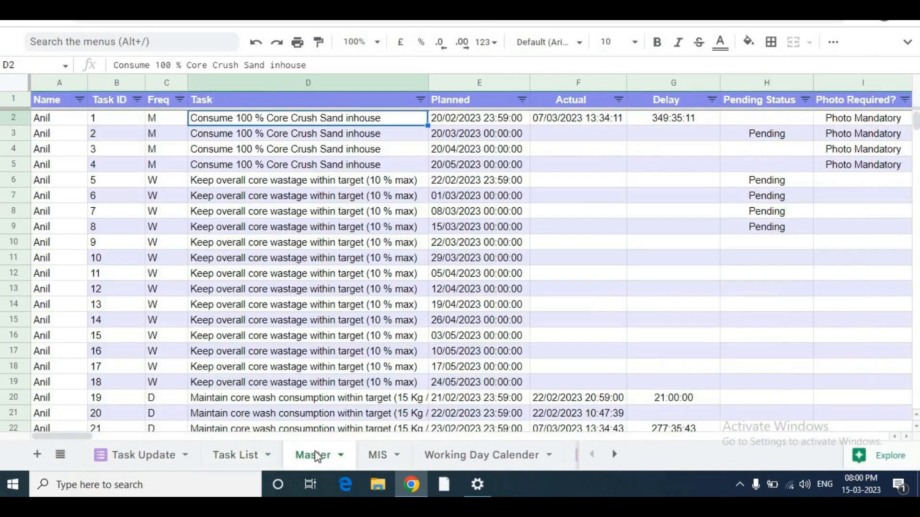
left_click(134, 458)
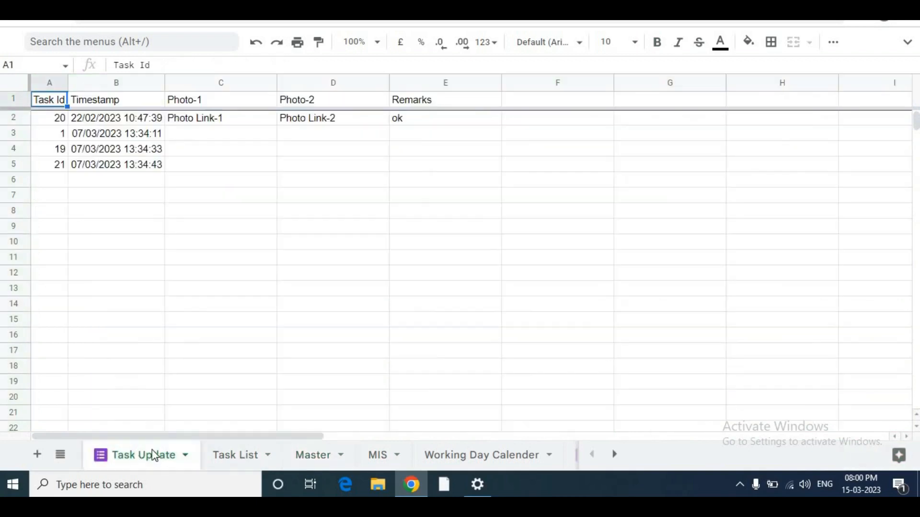
left_click(388, 458)
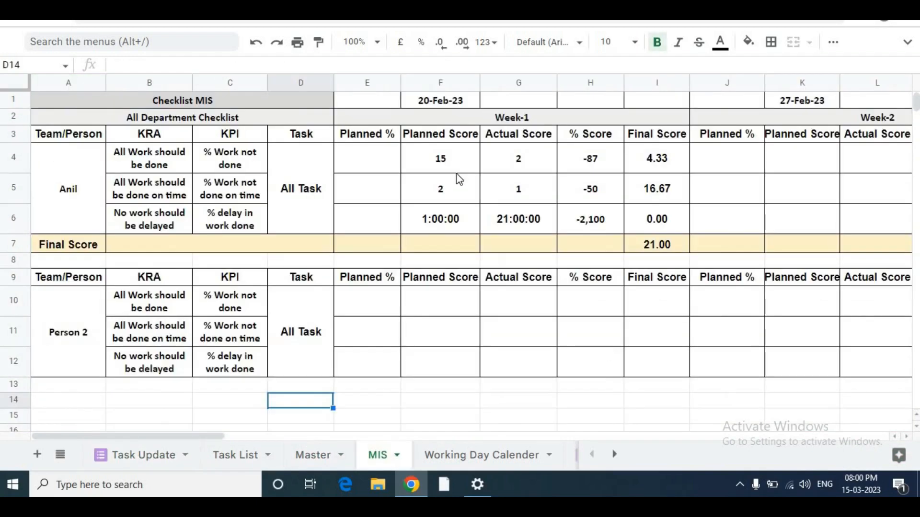
left_click(446, 165)
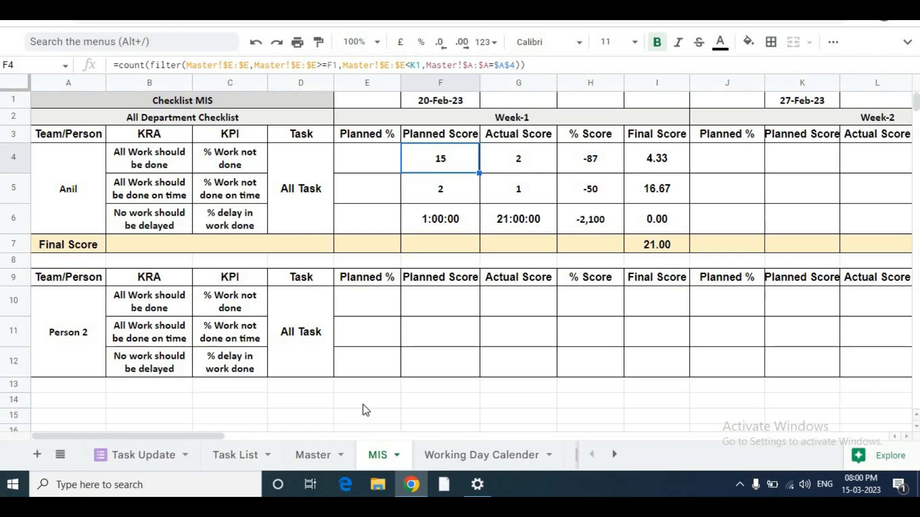
Step: Add a new blank sheet and start a FILTER formula in cell B2
left_click(37, 455)
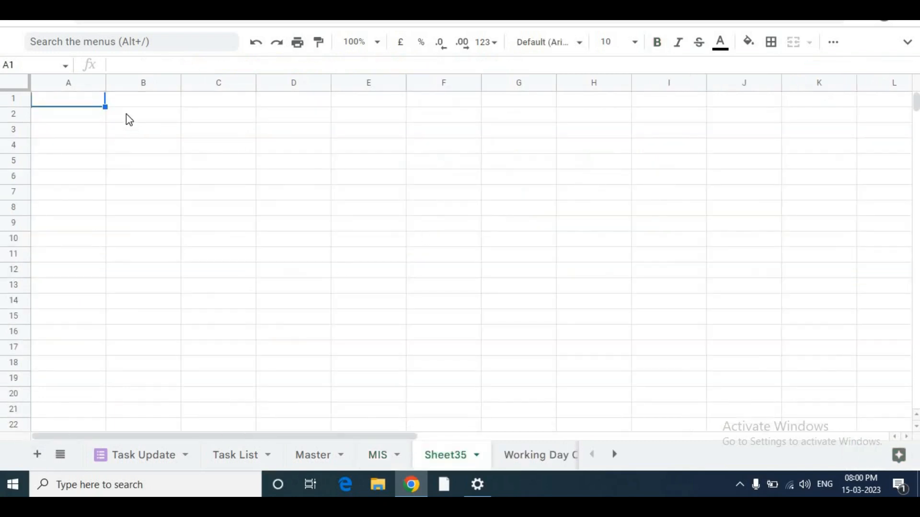
left_click(129, 120)
type("=filter")
key("Tab")
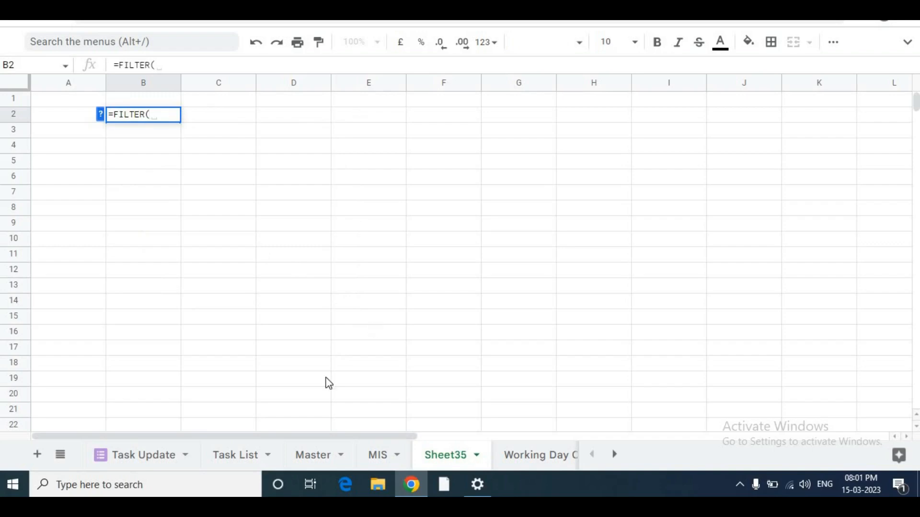
left_click(354, 316)
key("BackSpace")
key("BackSpace")
key("BackSpace")
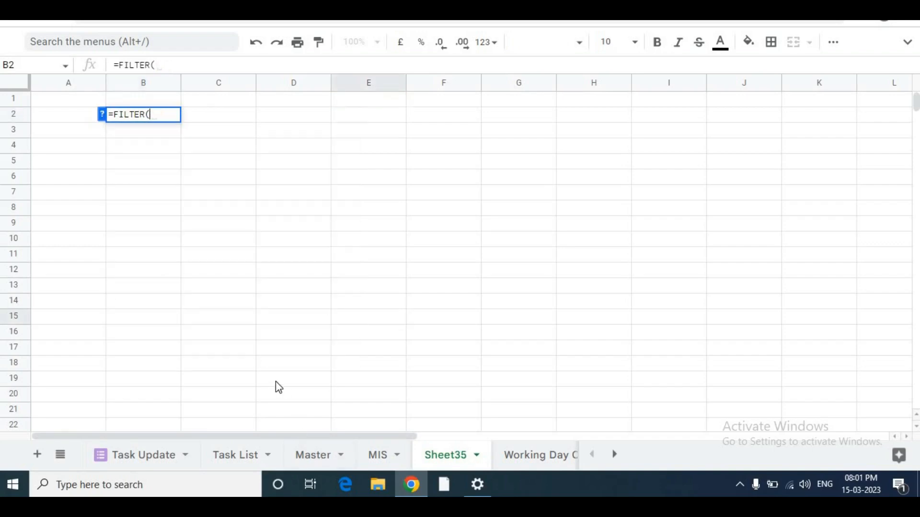
Step: Complete the FILTER formula to return Master!D:D where Master!A:A equals the person's name in quotation marks
left_click(307, 455)
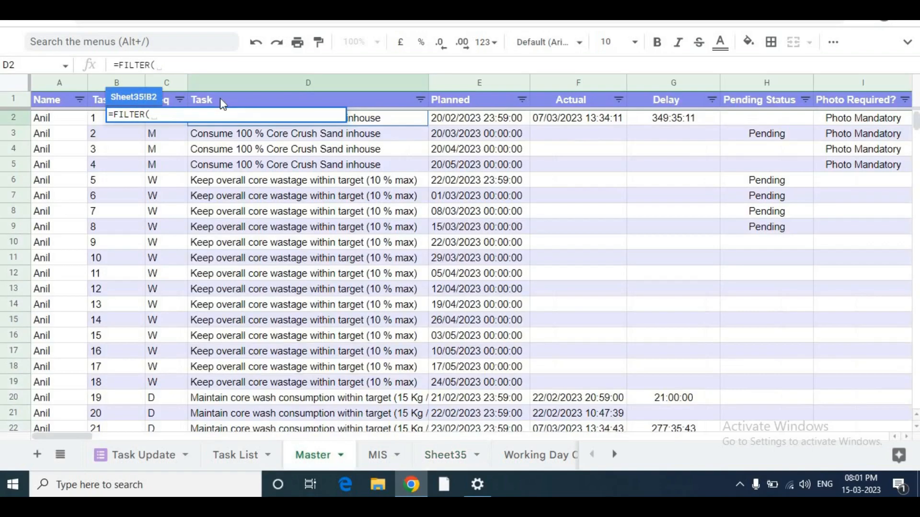
left_click(325, 84)
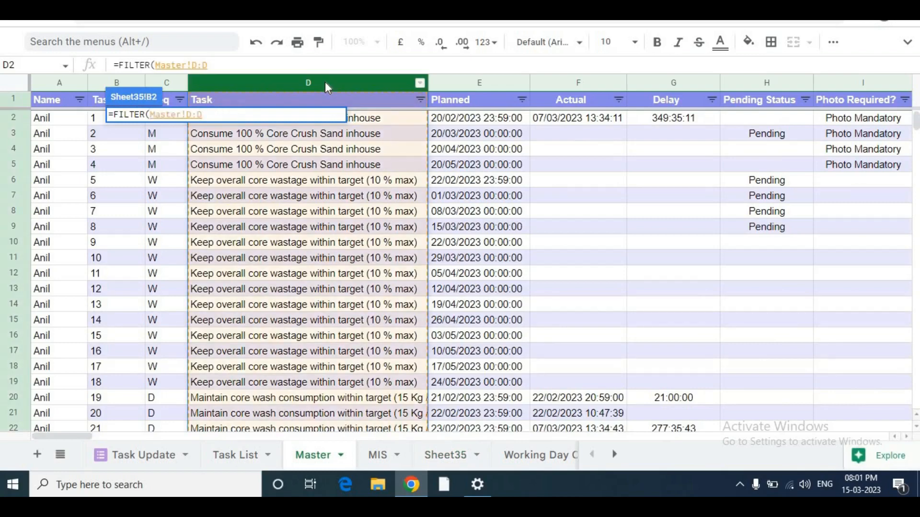
type(",")
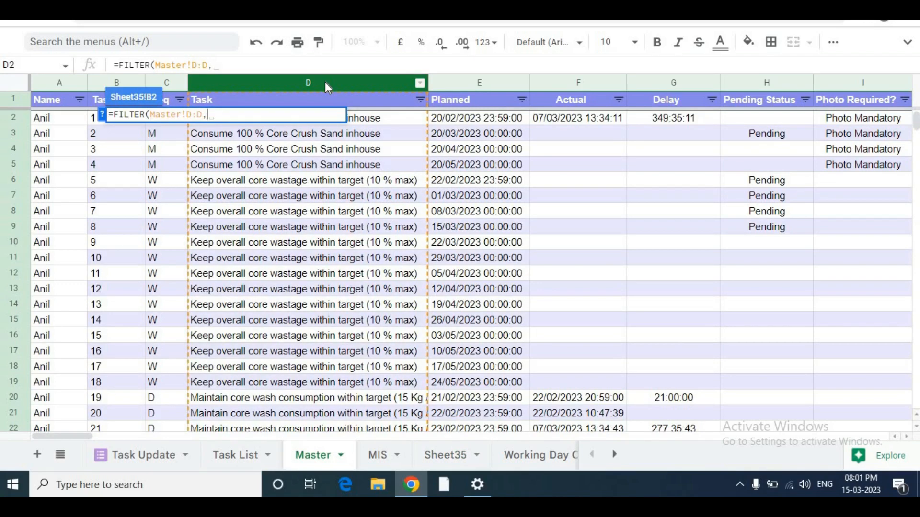
left_click(53, 82)
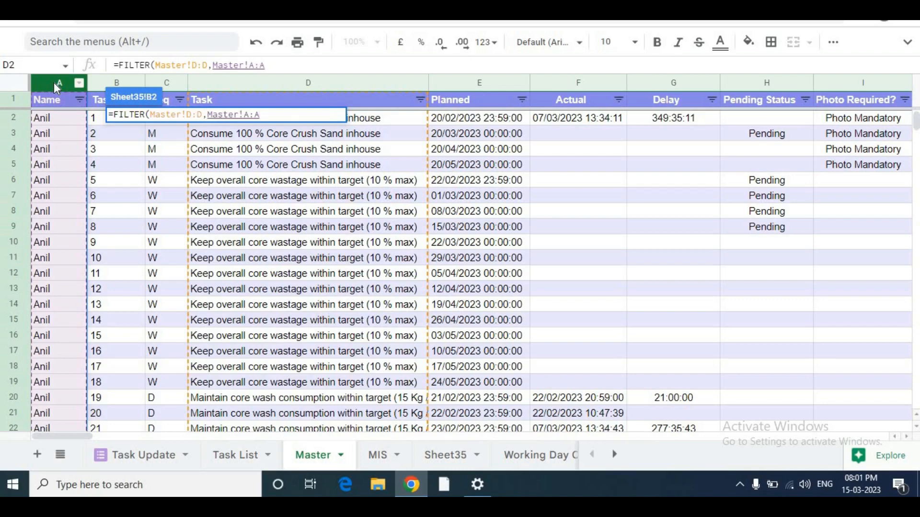
type("=")
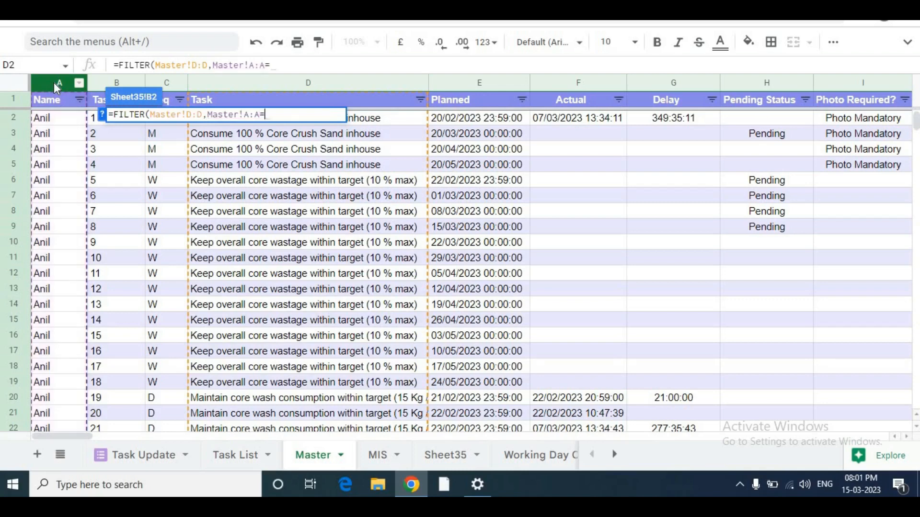
type("\"Anil\"")
key("Return")
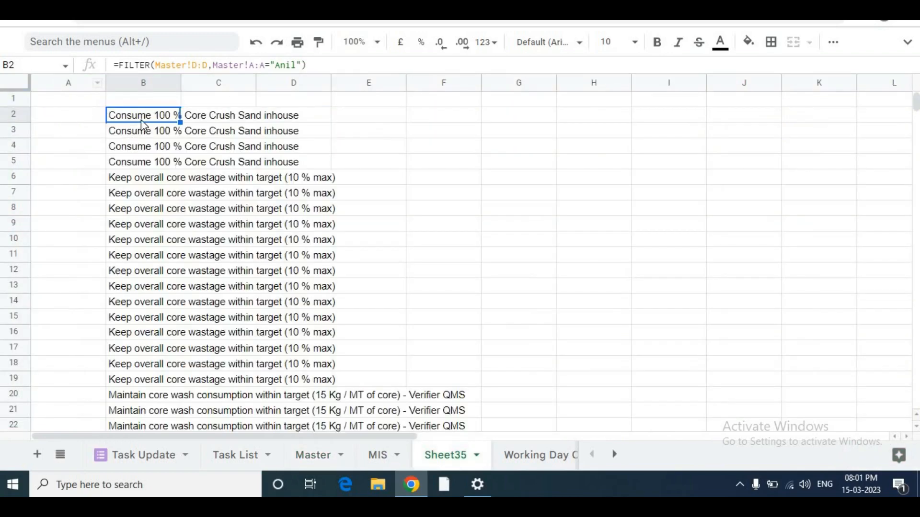
Step: Check the extent of the filtered task list and wrap the FILTER formula in B2 in COUNTA
key("ctrl+shift+Down")
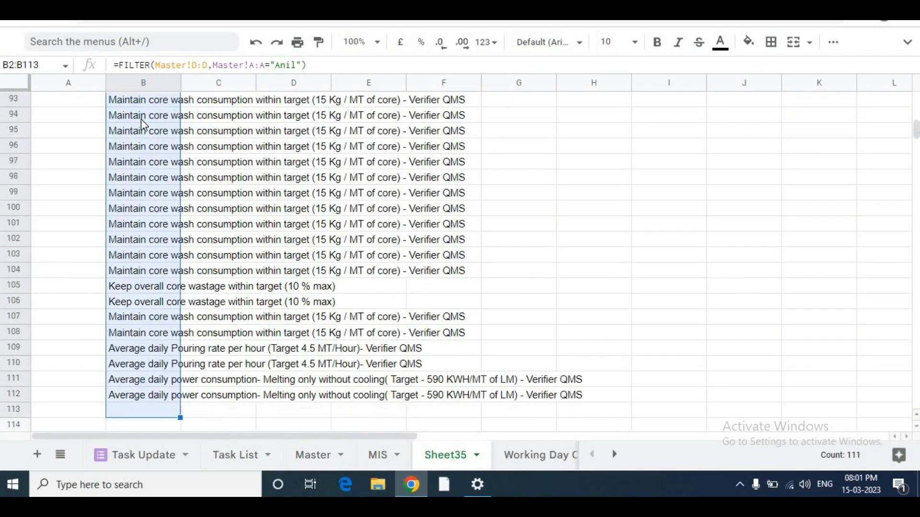
key("ctrl+Up")
left_click(141, 119)
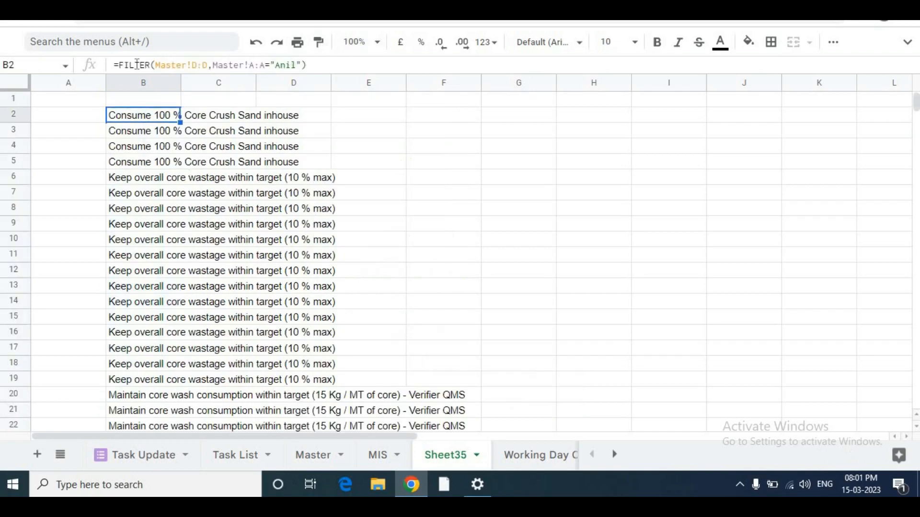
left_click(119, 65)
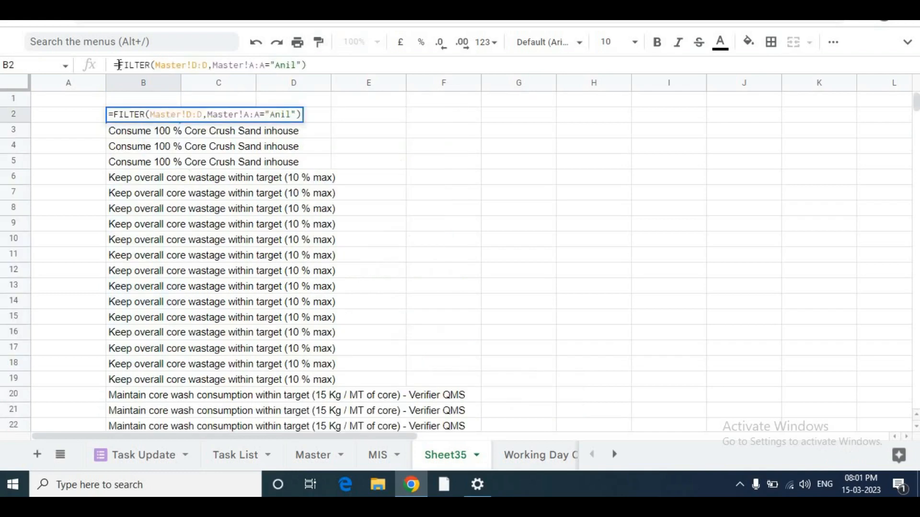
type("counta")
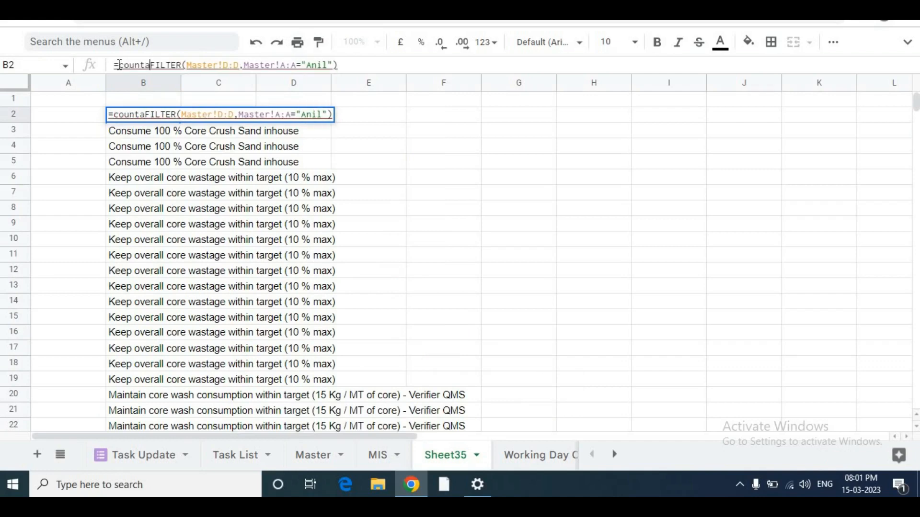
type("(")
key("Return")
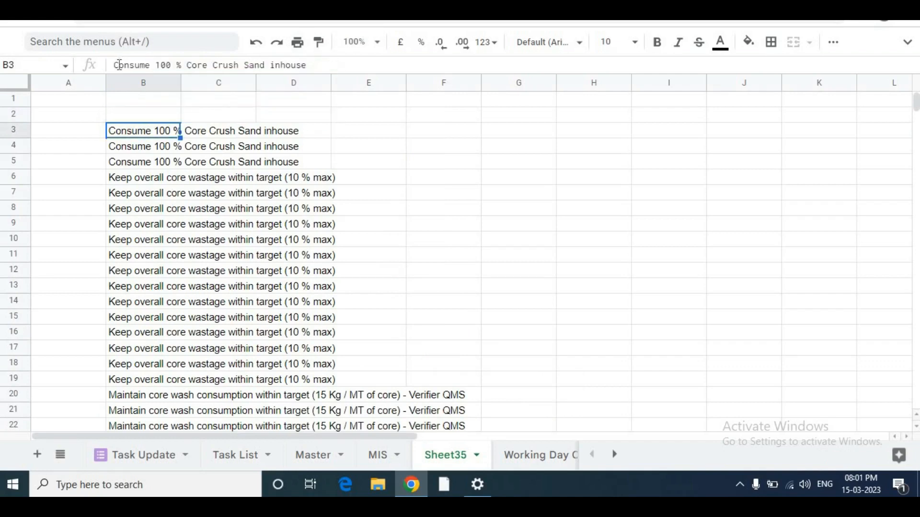
key("Up")
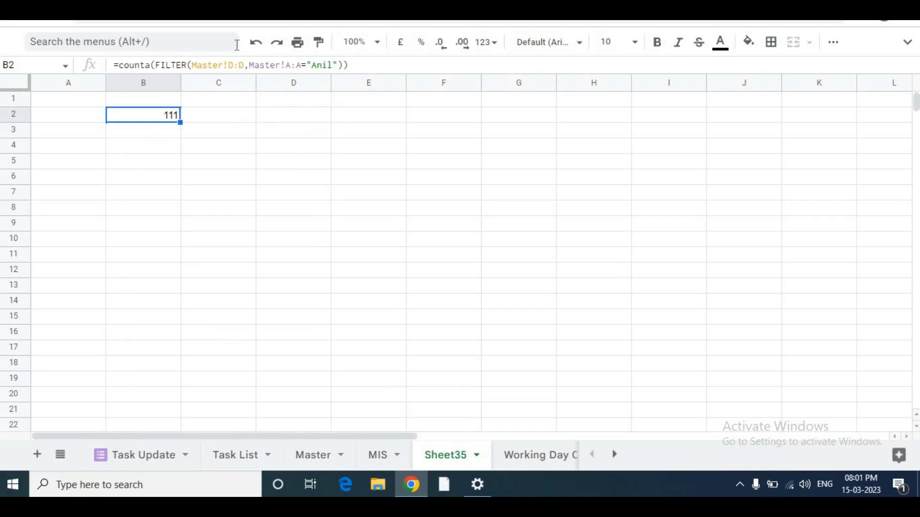
Step: Add the condition Master!H:H="Pending" to the FILTER inside the COUNTA formula in B2
left_click(339, 64)
type(",")
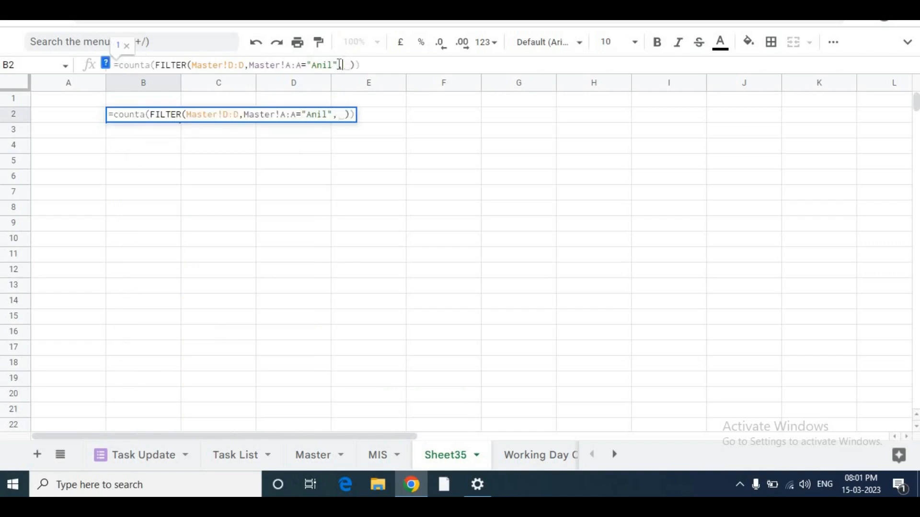
left_click(307, 457)
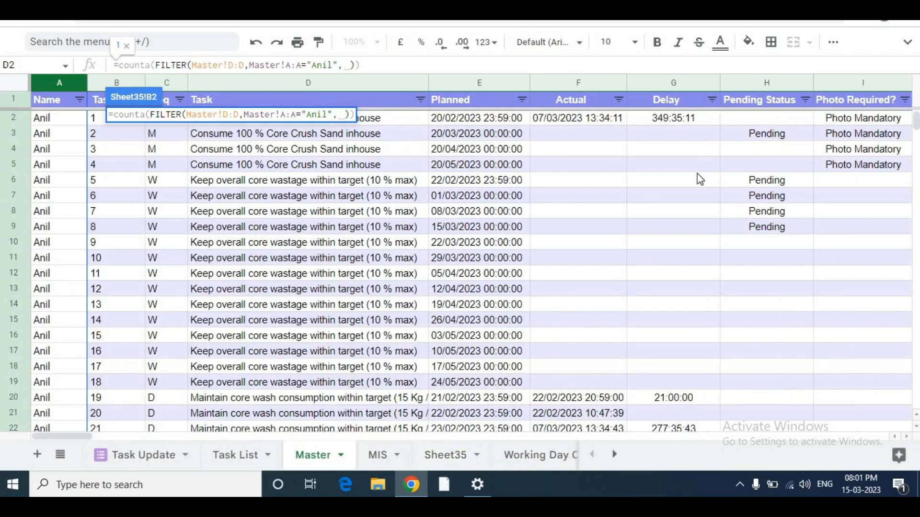
left_click(762, 84)
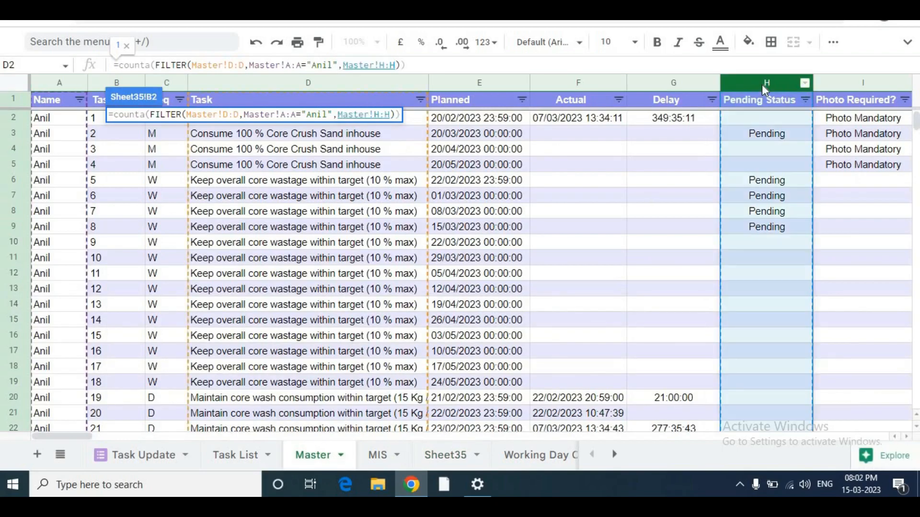
type("=\"Pending\"")
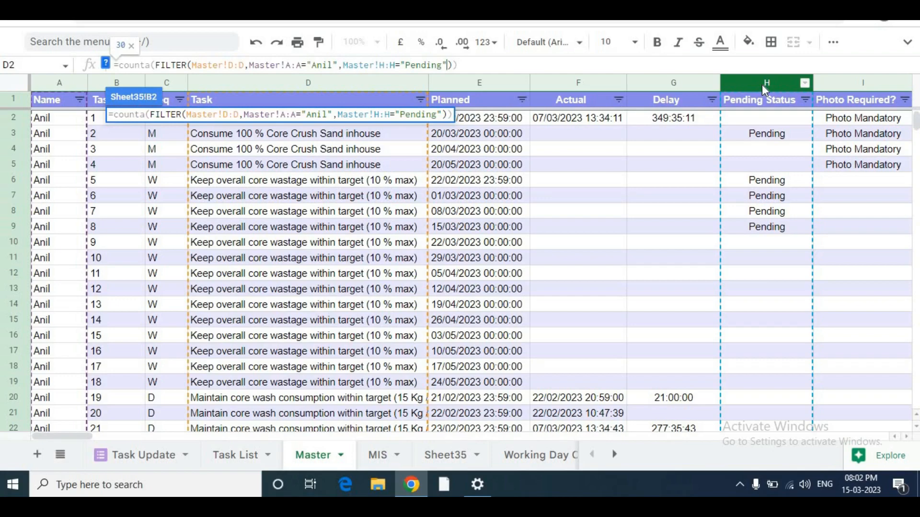
type(")")
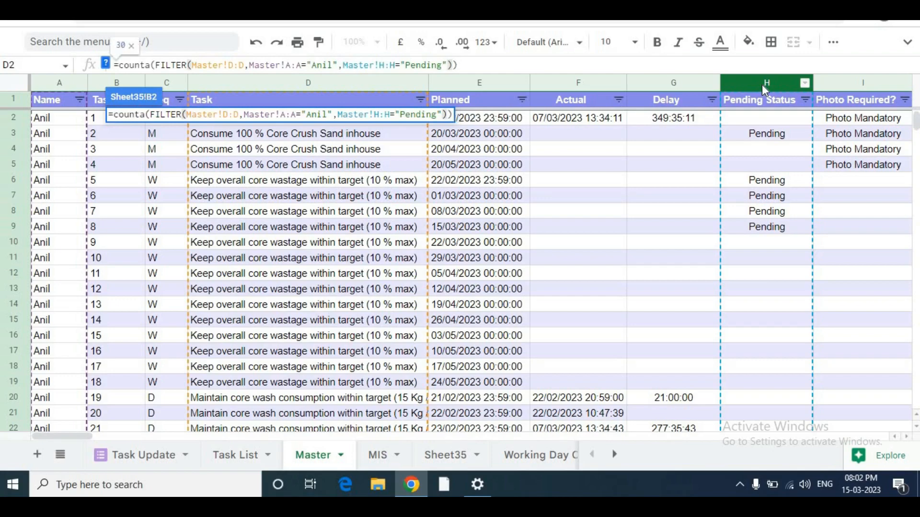
key("Return")
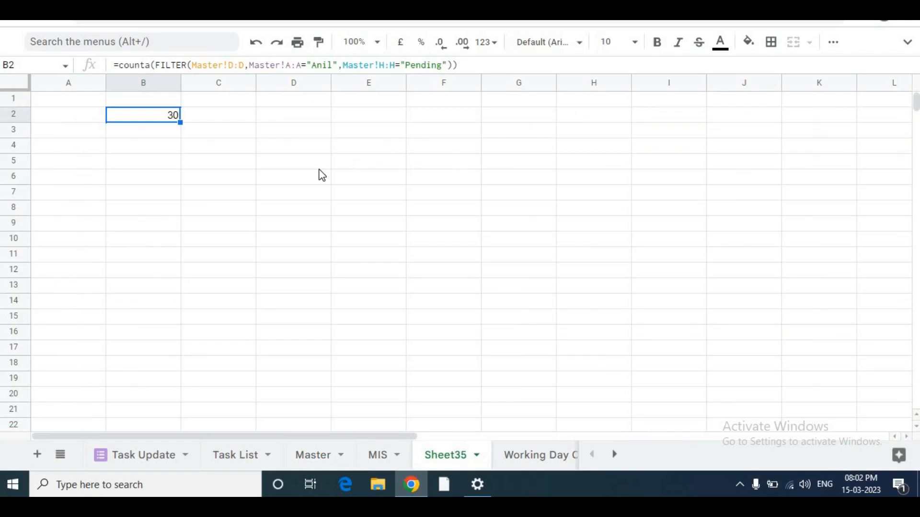
Step: Clear cell B2 and delete the scratch sheet Sheet35
key("Delete")
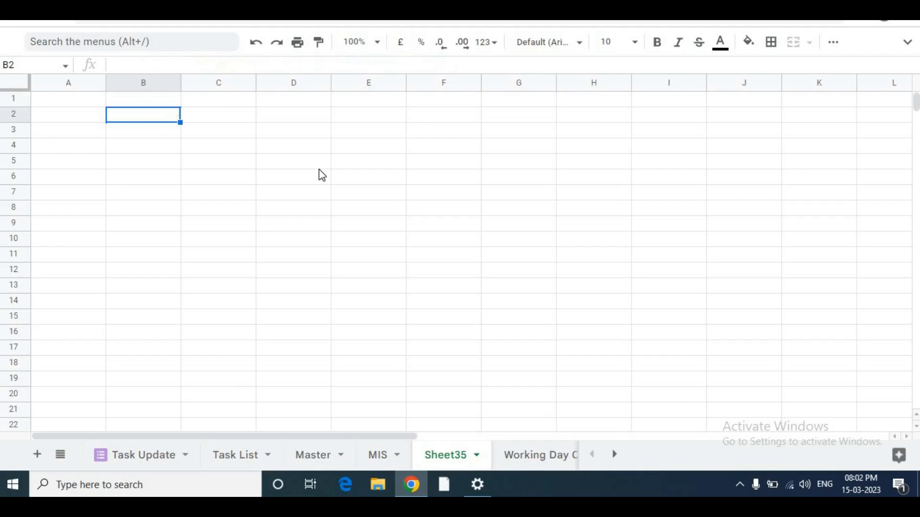
right_click(453, 456)
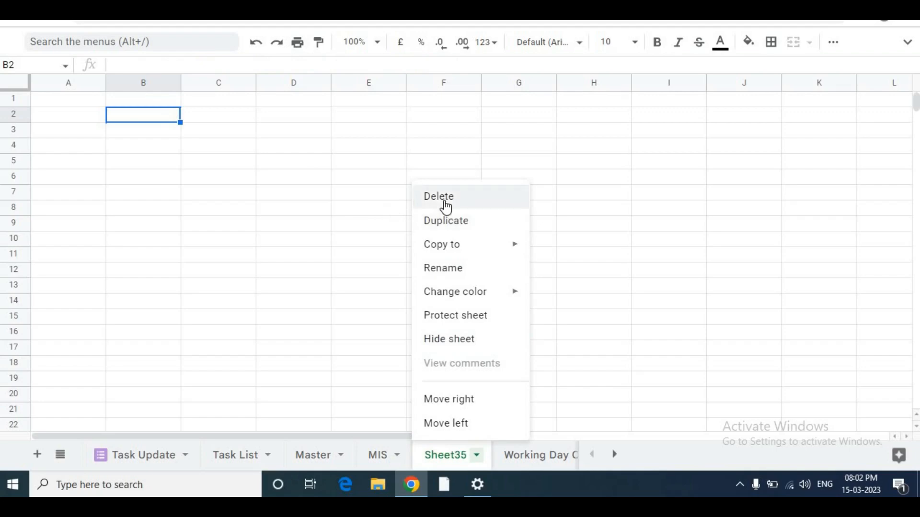
key("Return")
left_click(622, 280)
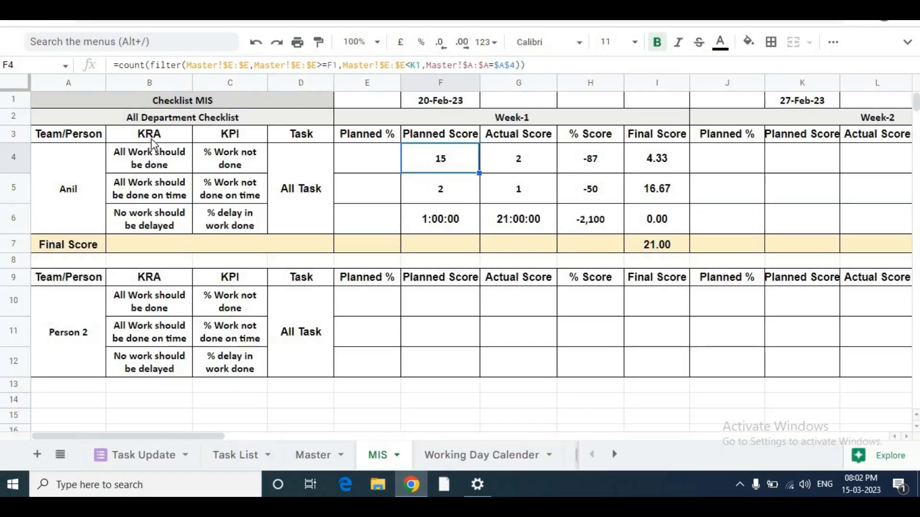
Step: Follow the "All Work should be done" row on the MIS sheet to the Week-1 Planned Score and examine its formula
left_click(151, 139)
key("Down")
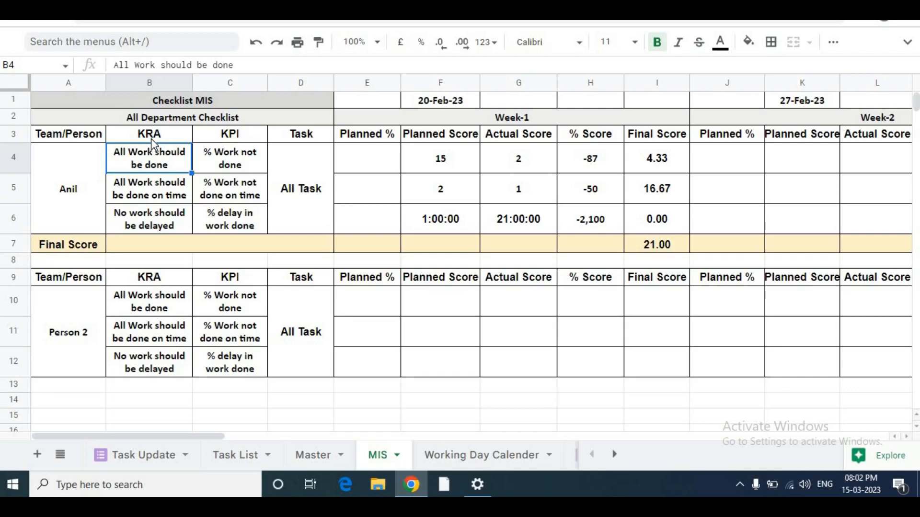
key("Right")
key("Right")
key("Right")
key("Right")
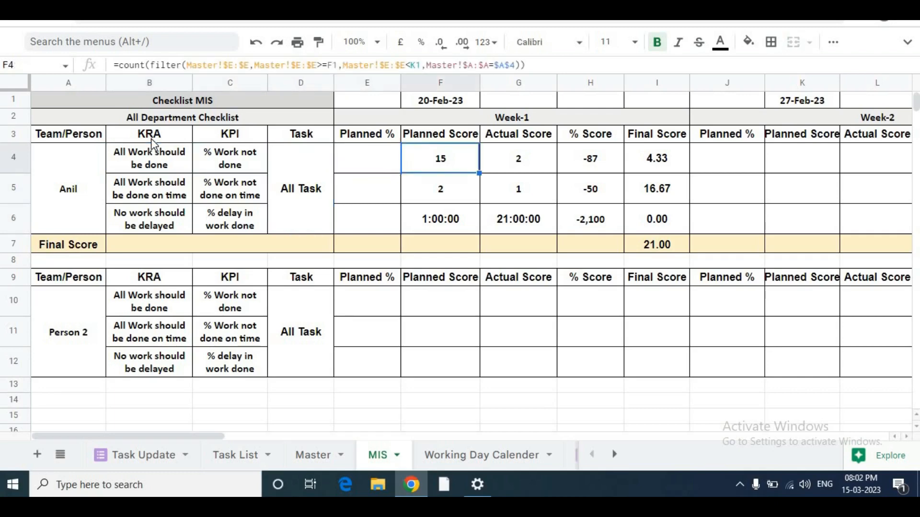
Step: Examine the week start dates in F1 and K1 on the MIS sheet, including the formula behind K1
left_click(416, 104)
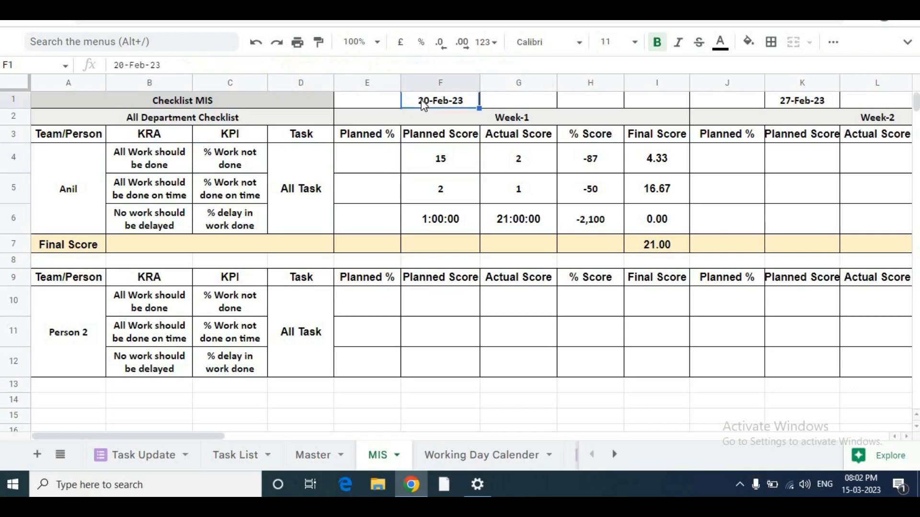
left_click(799, 108)
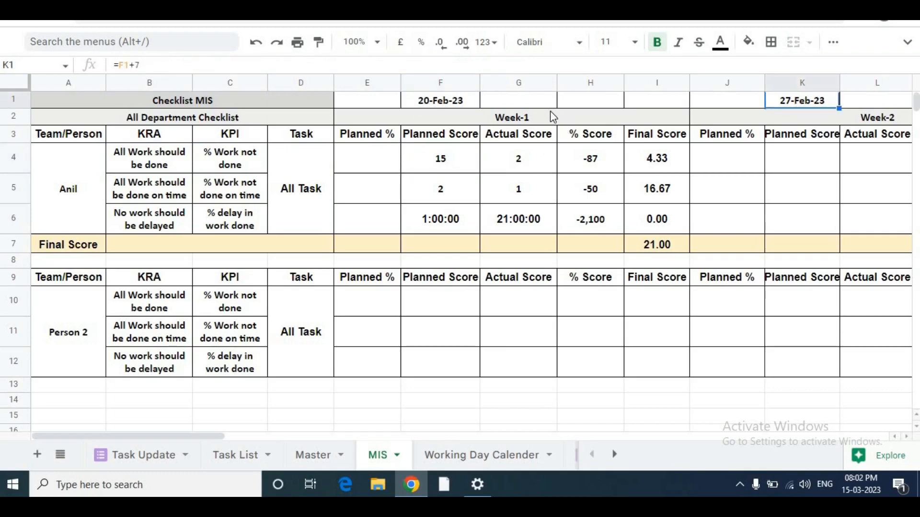
double_click(454, 107)
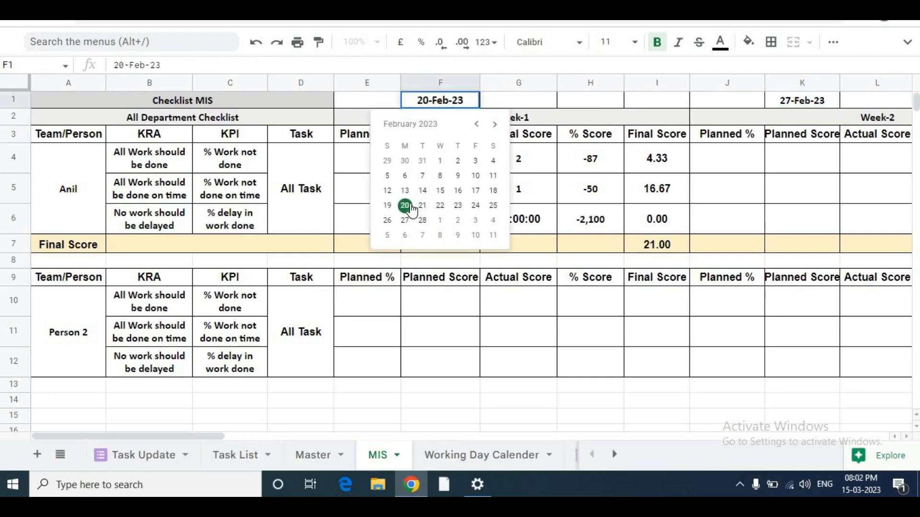
left_click(719, 102)
left_click(790, 101)
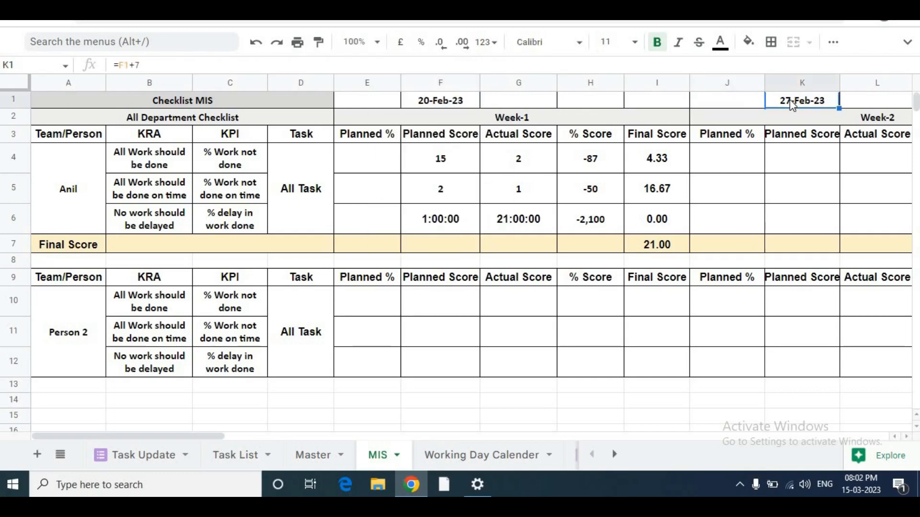
double_click(790, 100)
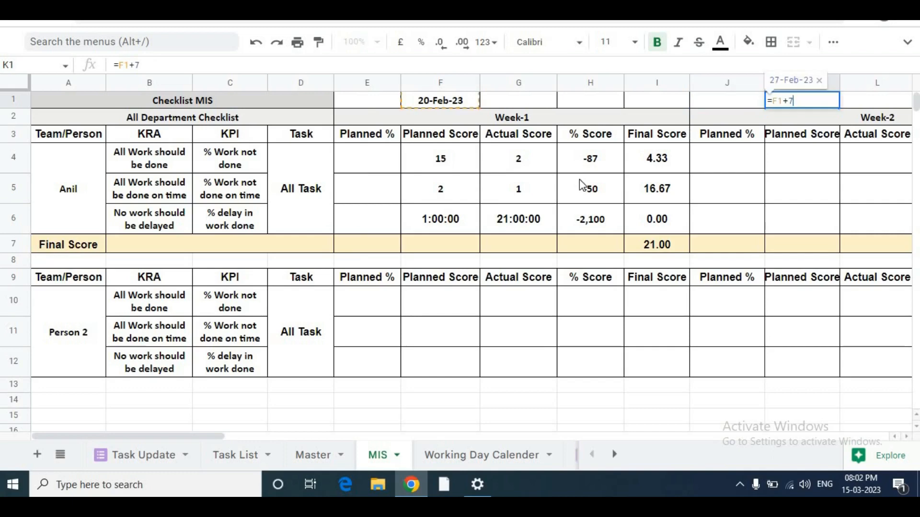
left_click(793, 111)
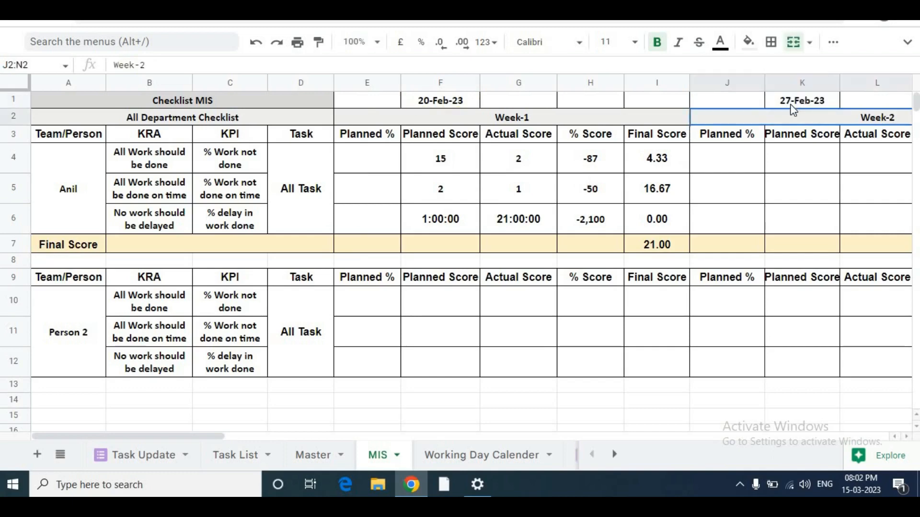
left_click(449, 105)
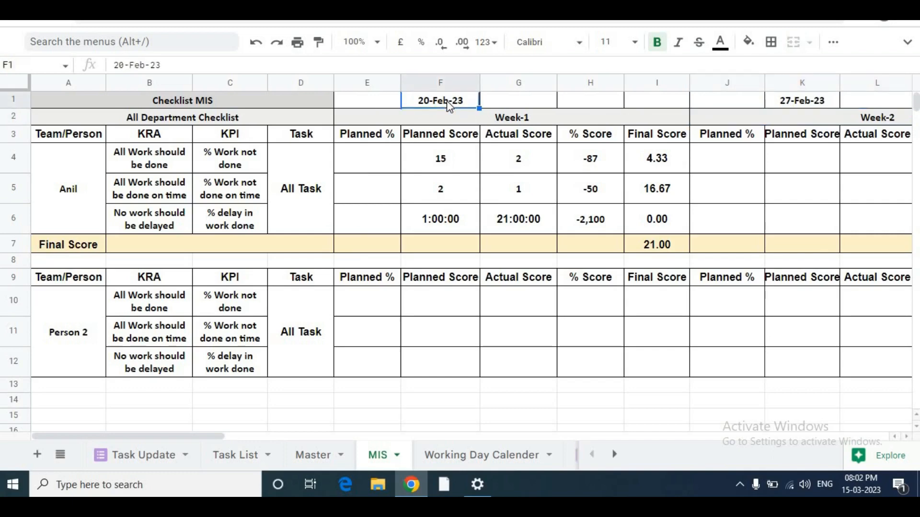
Step: Compare the Planned Score formula in F4 with the Planned dates in column E of the Master sheet
left_click(440, 168)
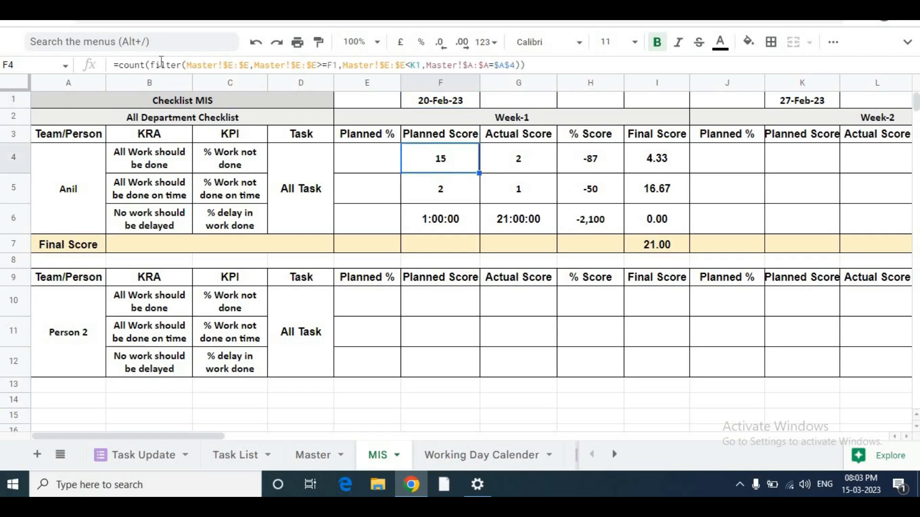
left_click(261, 170)
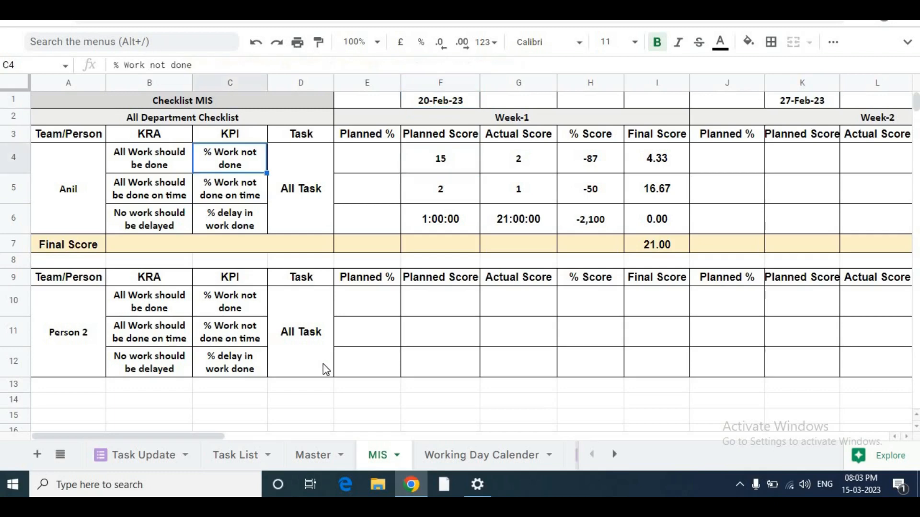
left_click(300, 461)
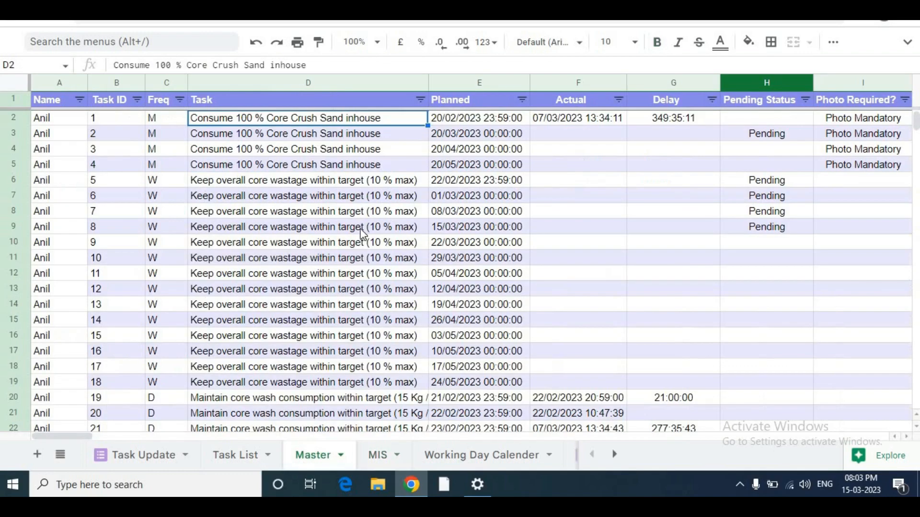
left_click(478, 85)
left_click(434, 215)
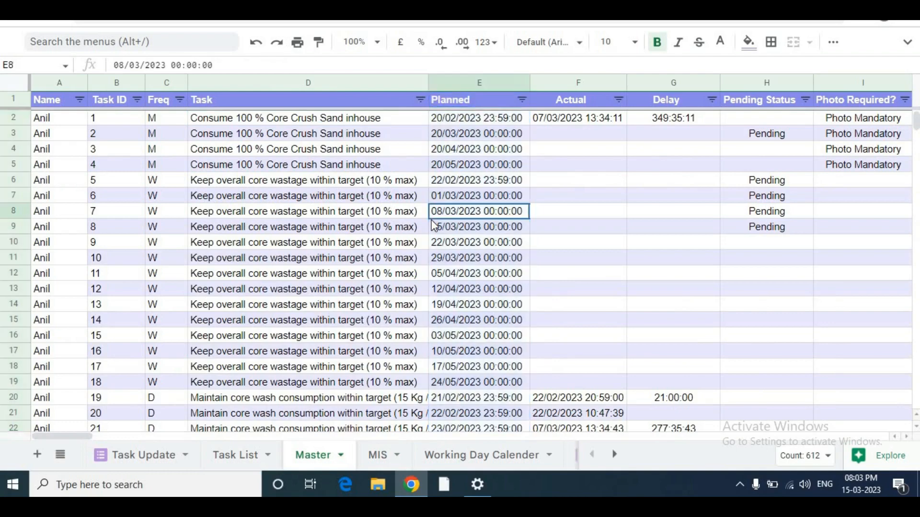
left_click(389, 463)
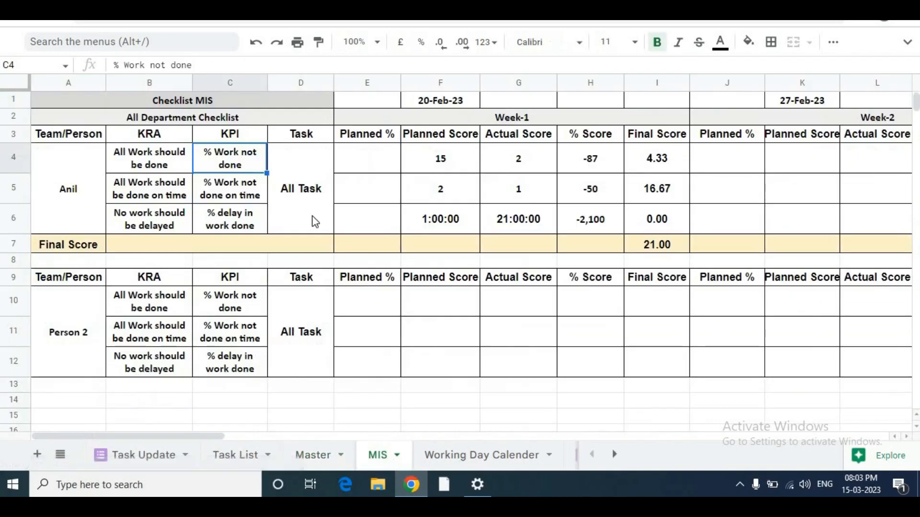
Step: Check the F4 formula's person condition against the Master sheet's Name column and the team member's name in A4 of MIS
left_click(436, 154)
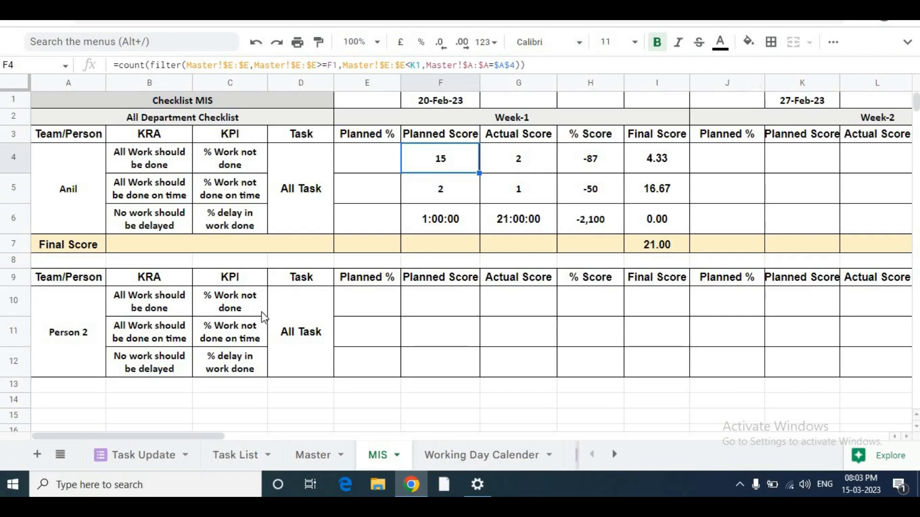
left_click(297, 336)
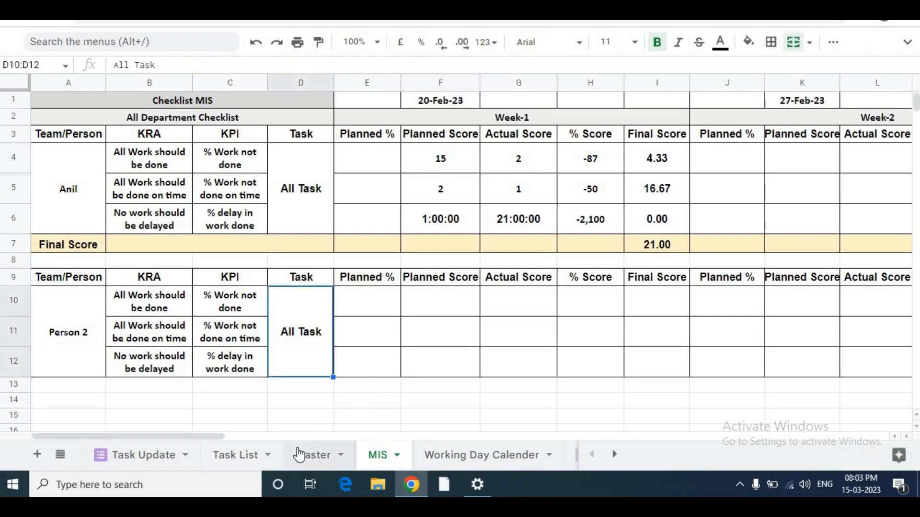
left_click(312, 455)
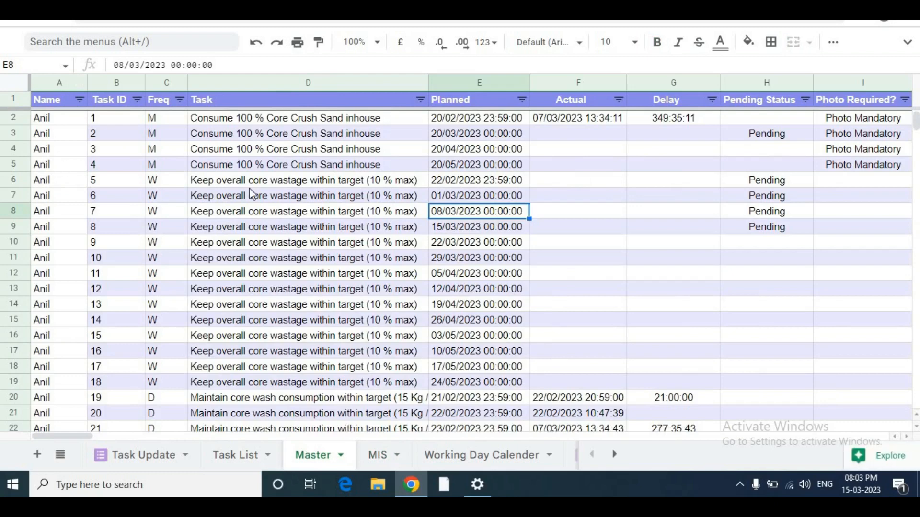
left_click(386, 456)
left_click(71, 190)
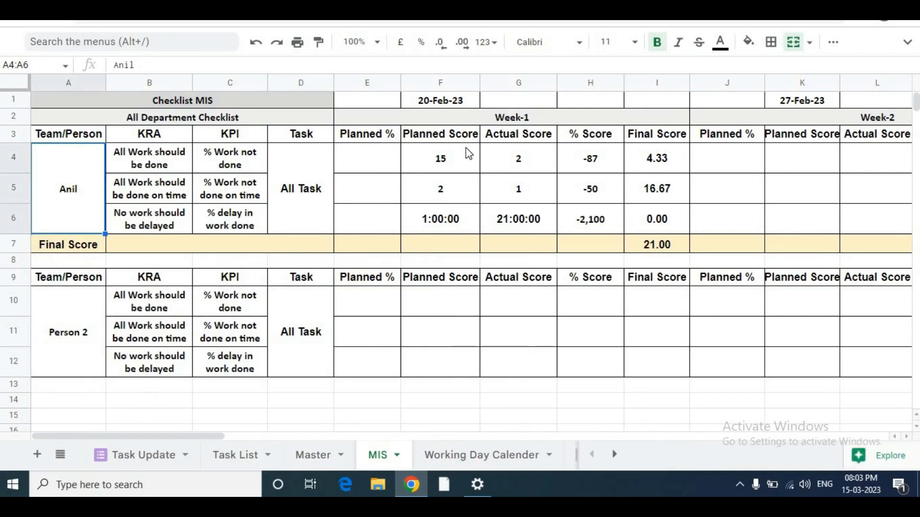
left_click(439, 165)
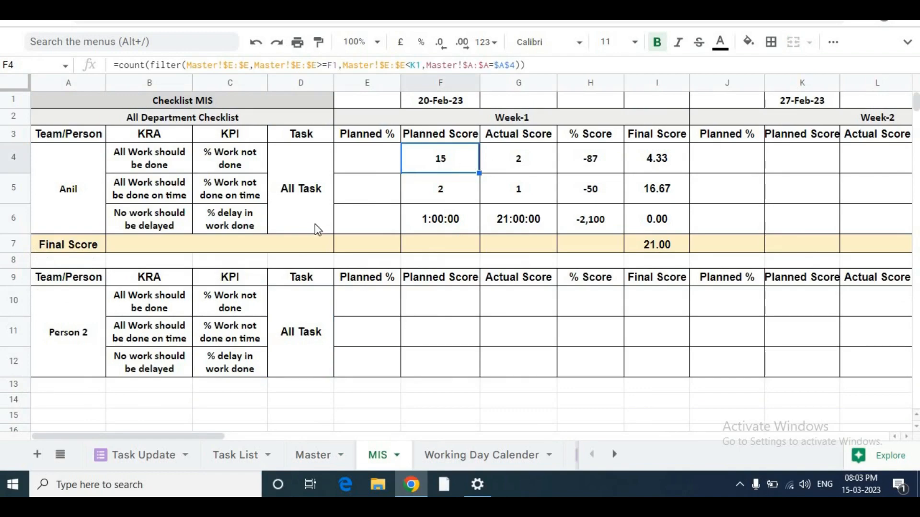
Step: Filter the Planned column on the Master sheet to only the entries dated 20/02/2023 through 25/02/2023
left_click(312, 455)
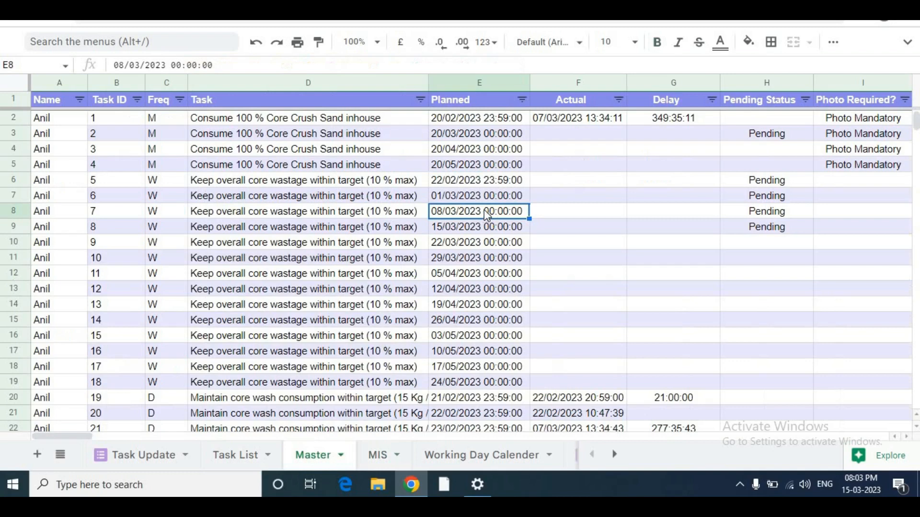
left_click(522, 101)
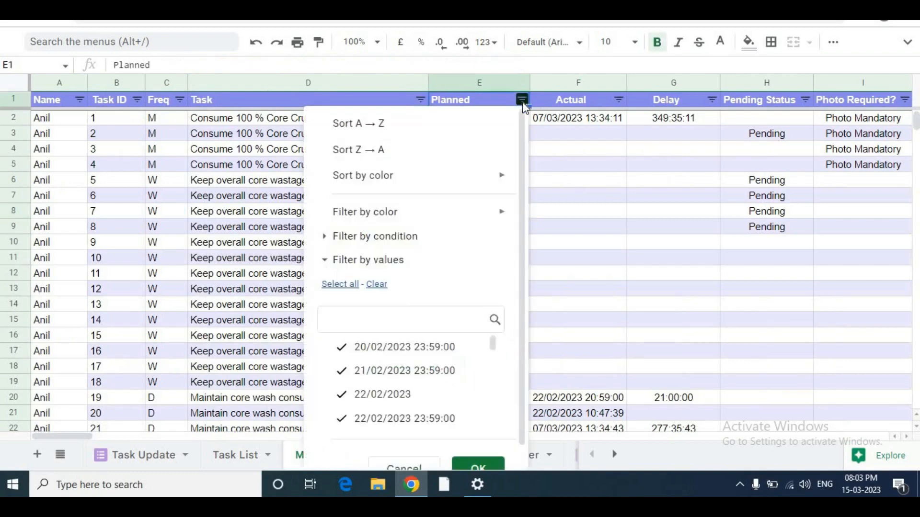
left_click(376, 285)
left_click(361, 348)
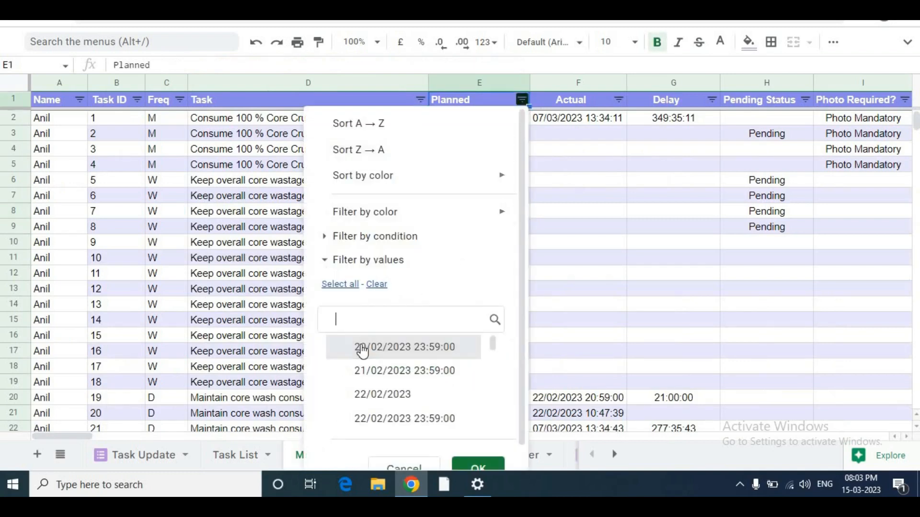
left_click(363, 372)
left_click(362, 394)
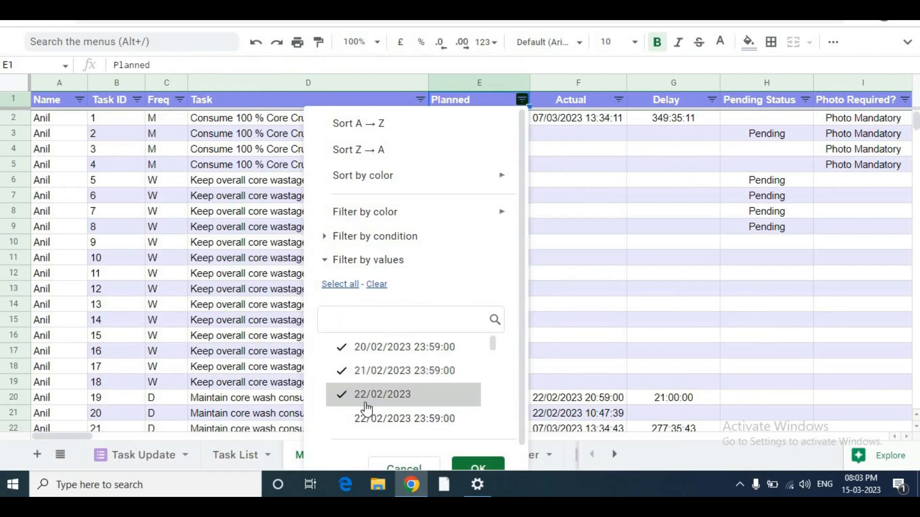
left_click(368, 417)
left_click_drag(523, 321, 493, 321)
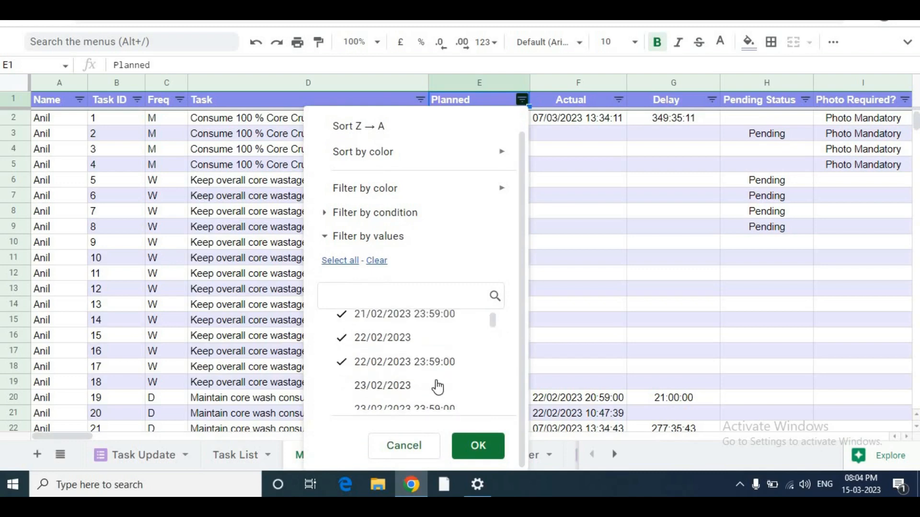
left_click(438, 386)
left_click(418, 406)
left_click_drag(493, 320, 493, 325)
left_click(386, 335)
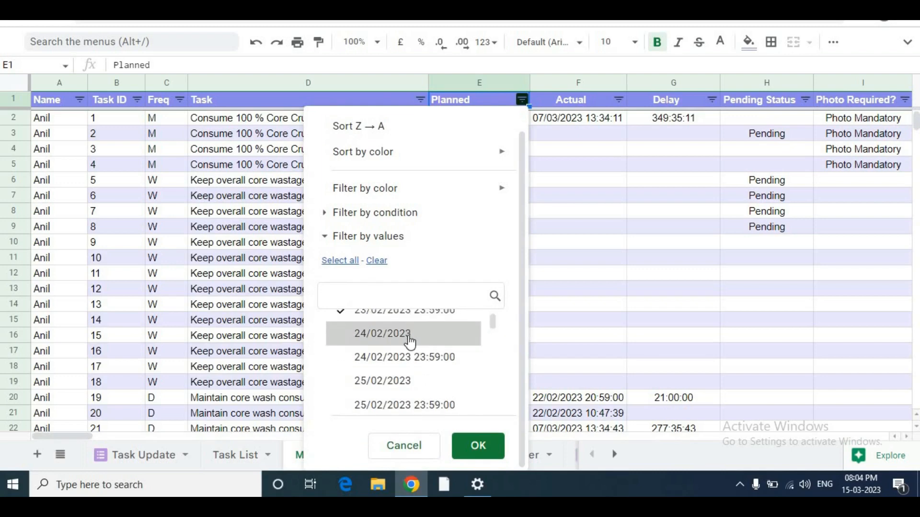
left_click(402, 360)
left_click(384, 382)
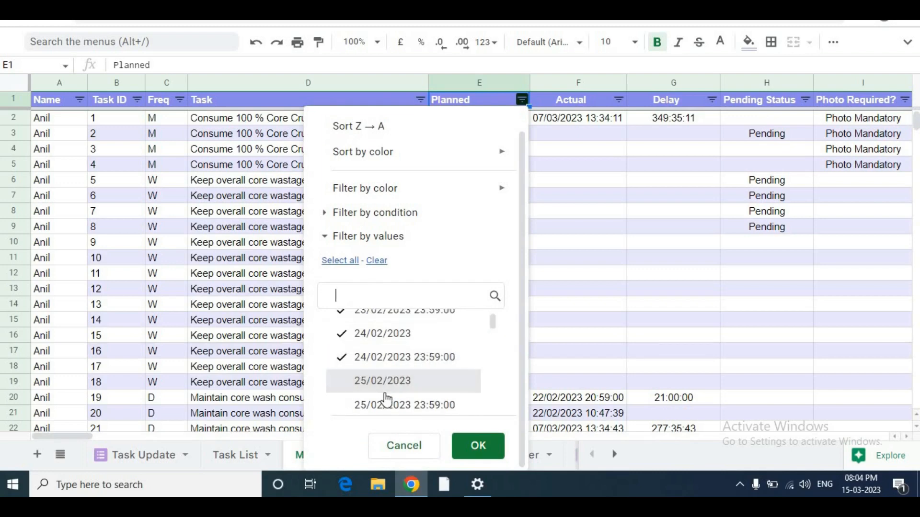
left_click(384, 407)
left_click_drag(493, 322, 494, 328)
scroll(494, 324, "down", 1)
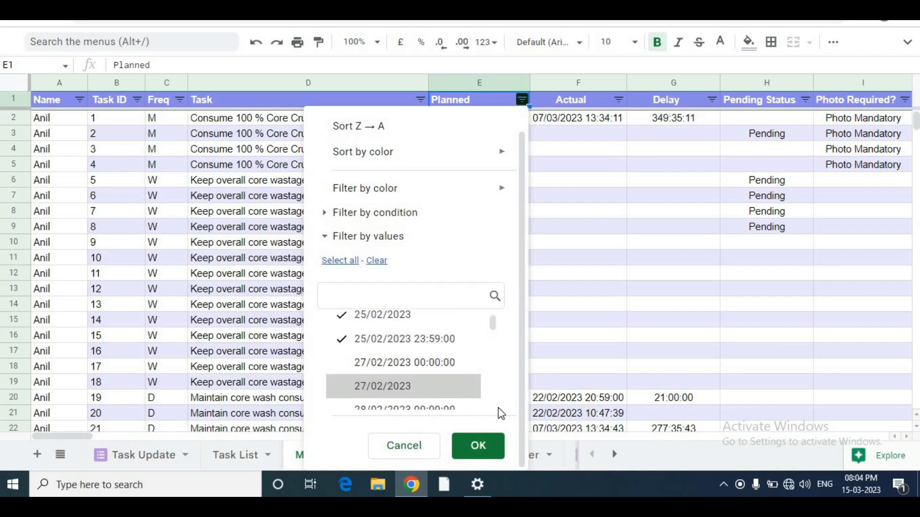
left_click(473, 444)
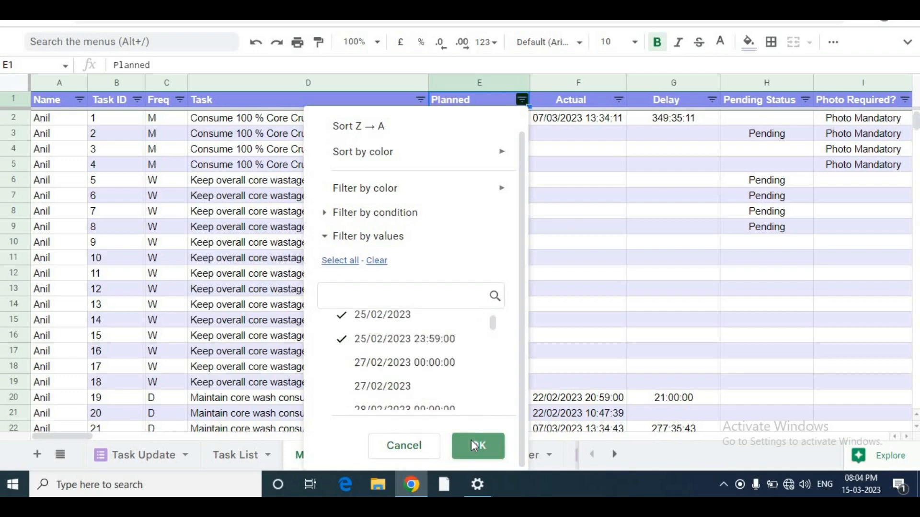
Step: Filter the Name column of the Master sheet to only the team member scored in the first MIS block
left_click(80, 100)
left_click(147, 284)
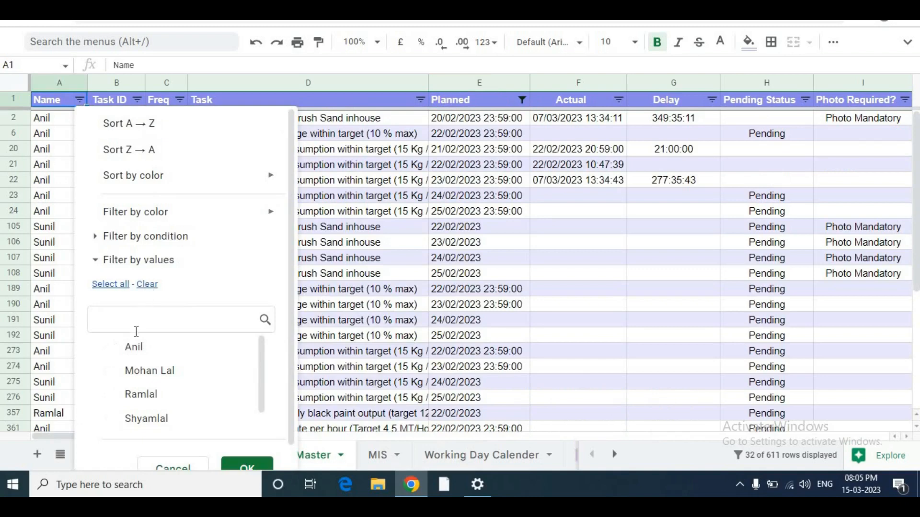
left_click(133, 346)
left_click(247, 469)
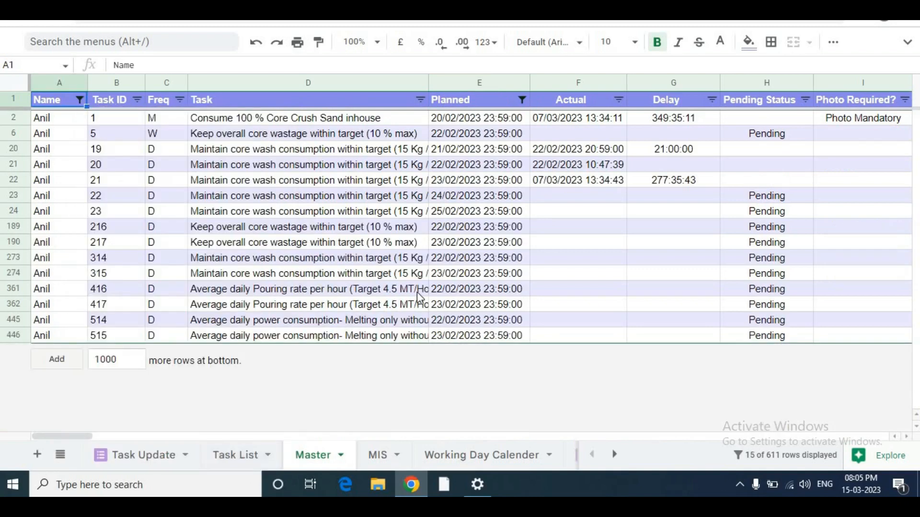
Step: Count the filtered Planned dates from E2 down and compare the count with the Planned Score in F4 of MIS
left_click(509, 121)
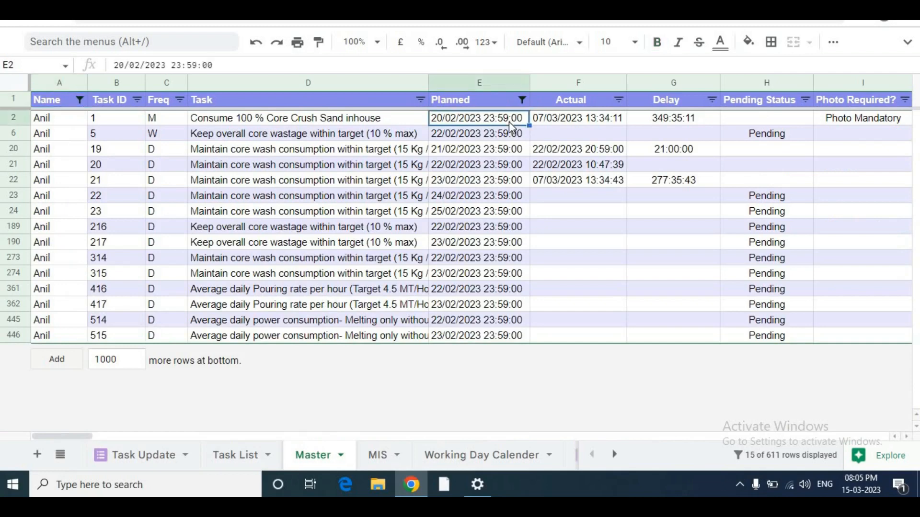
key("ctrl+shift+Down")
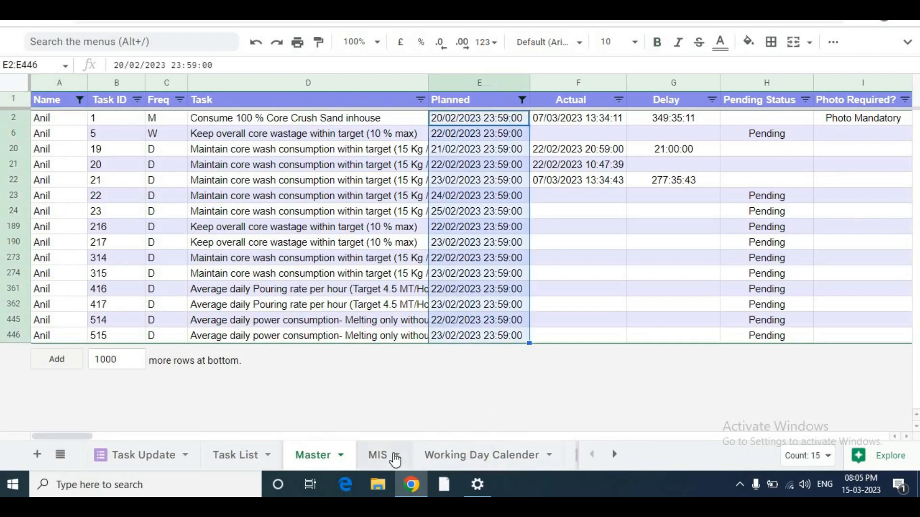
left_click(379, 456)
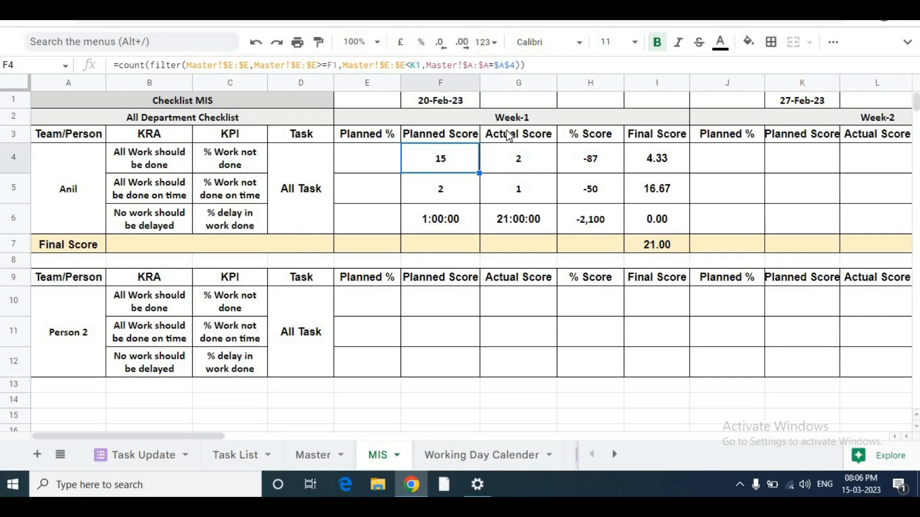
left_click(295, 389)
Step: Return to the Master sheet and recount the filtered Planned dates by selecting E2 through E446
left_click(308, 460)
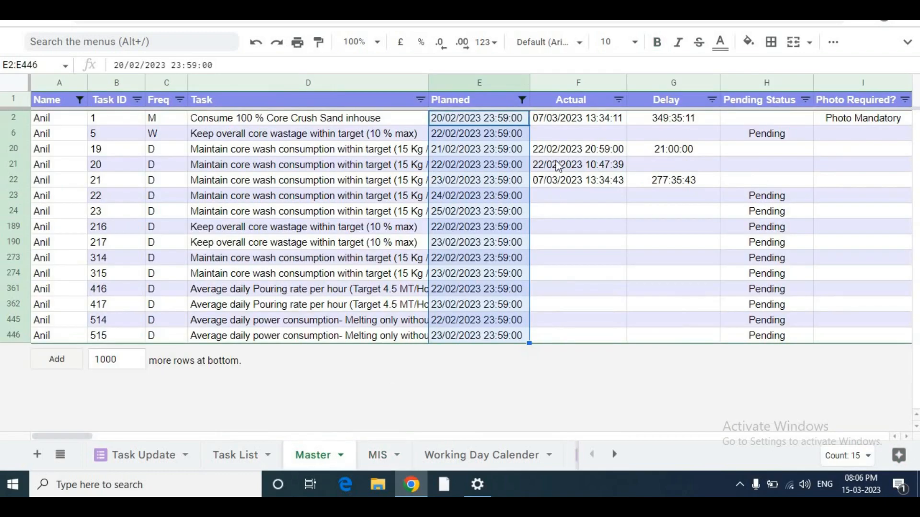
left_click(481, 146)
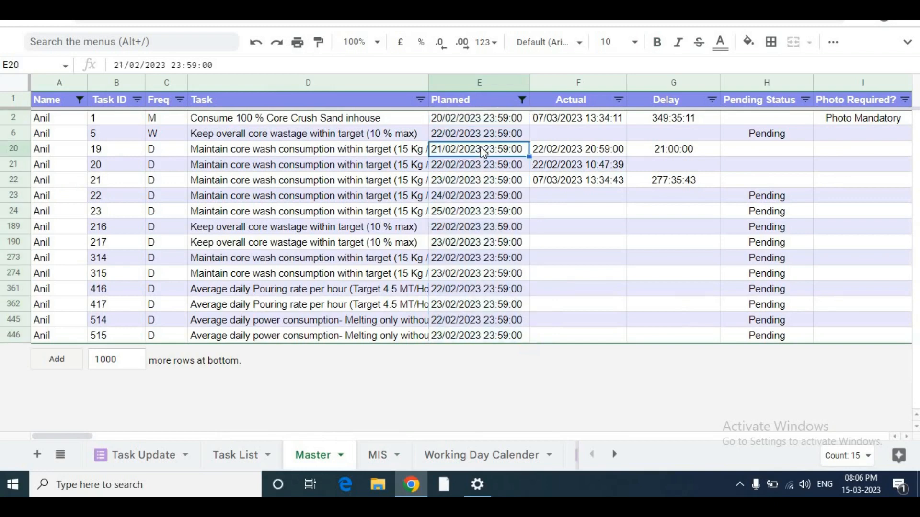
key("Right")
key("ctrl+Up")
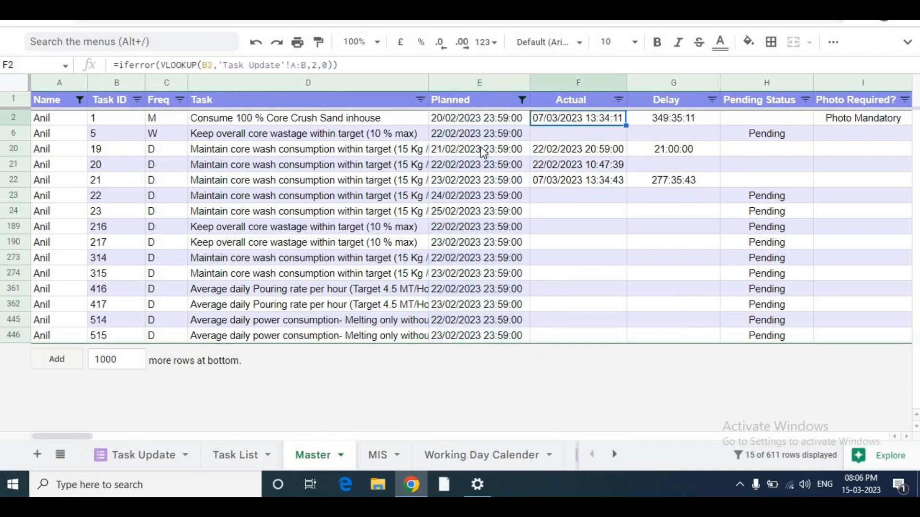
key("Left")
key("shift+Down")
key("ctrl+shift+Down")
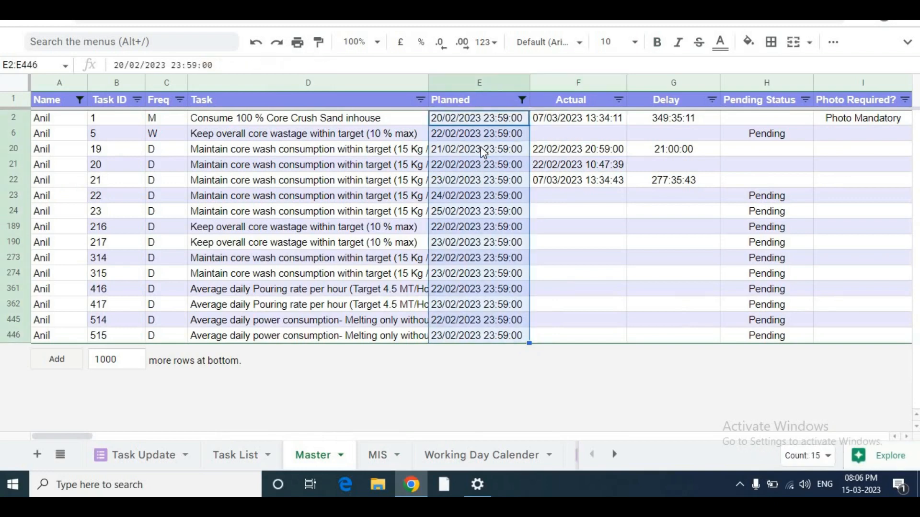
Step: Count the Actual completion dates in F20:F21 of the filtered Master sheet
key("Right")
key("Down")
key("Down")
key("shift+Down")
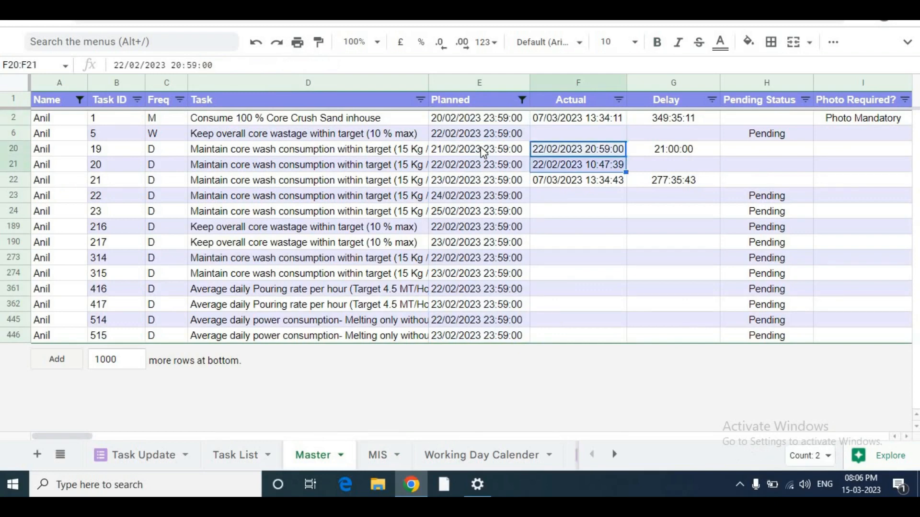
key("Down")
key("Down")
key("Up")
key("Up")
key("Up")
key("Up")
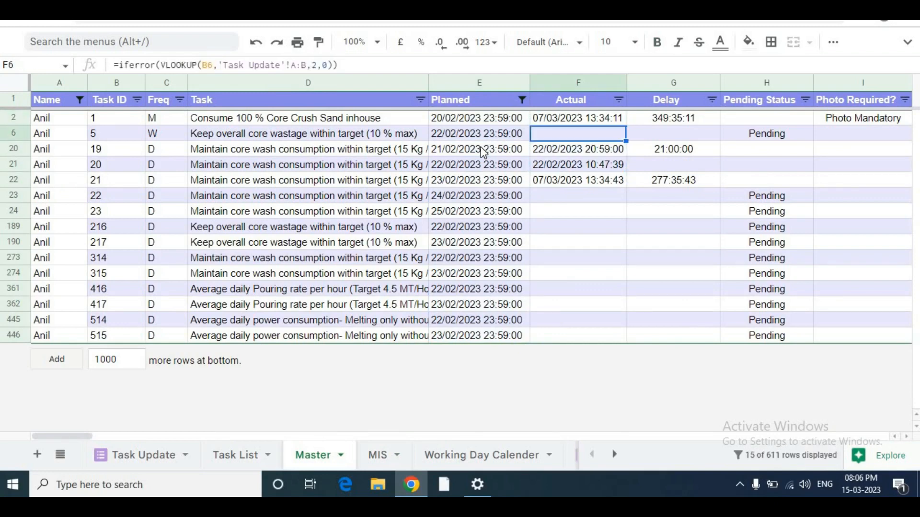
key("Down")
key("Down")
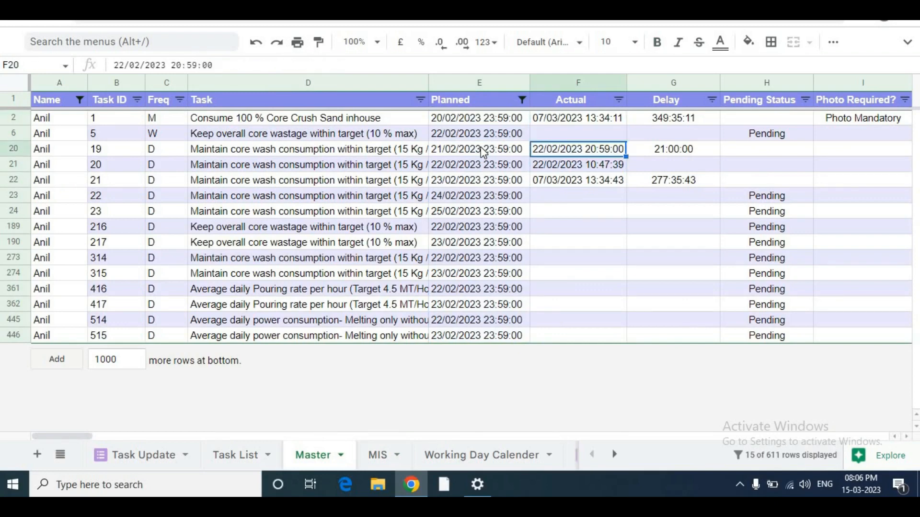
key("shift+Down")
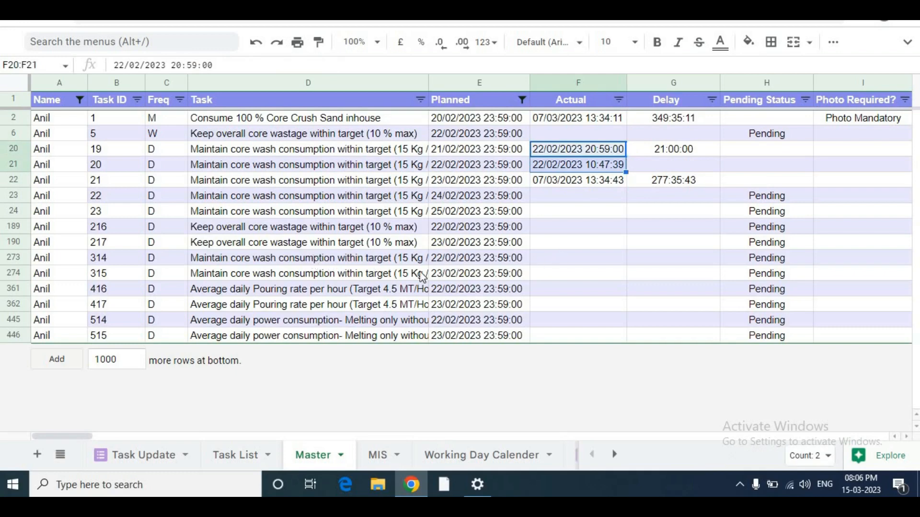
Step: Inspect the Actual Score formula in G4 of MIS, enlarging the formula bar for reading
left_click(379, 458)
left_click(536, 166)
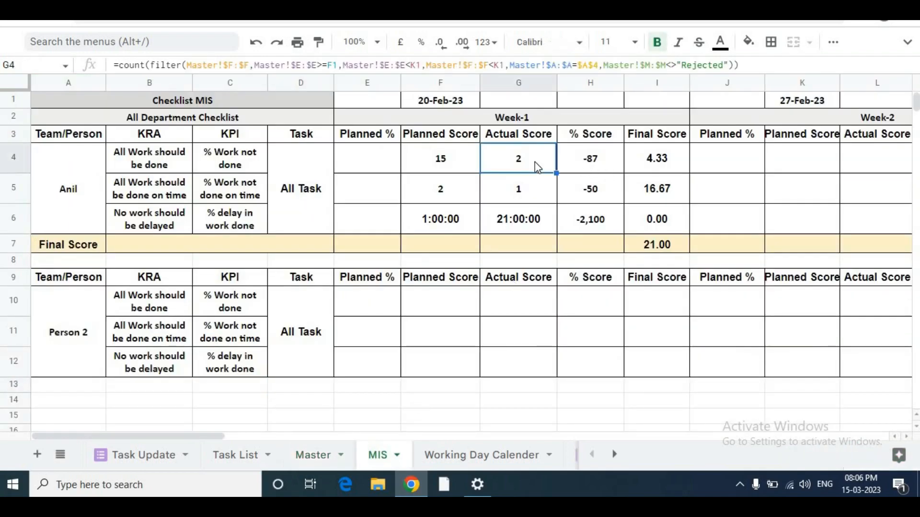
left_click_drag(495, 75, 496, 93)
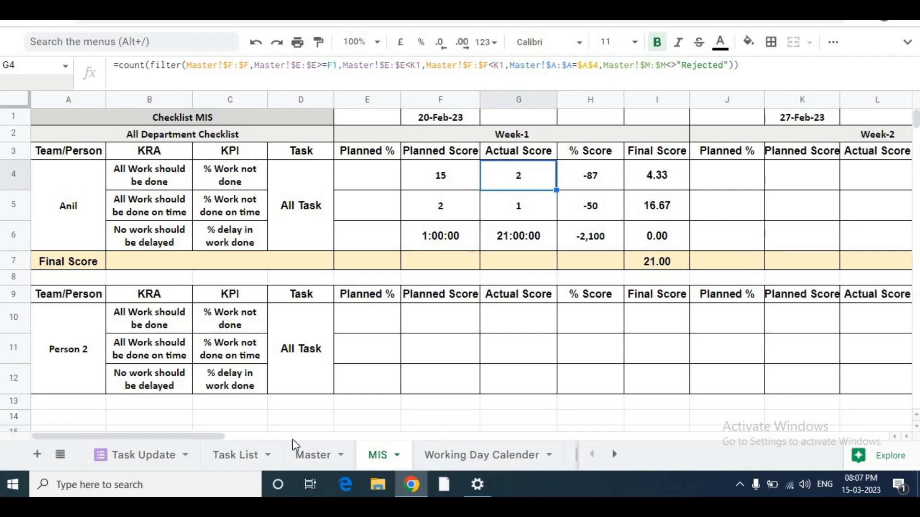
Step: Examine the Verifier Remark entries in column M of Master against the "Rejected" condition of the G4 formula on MIS
left_click(319, 461)
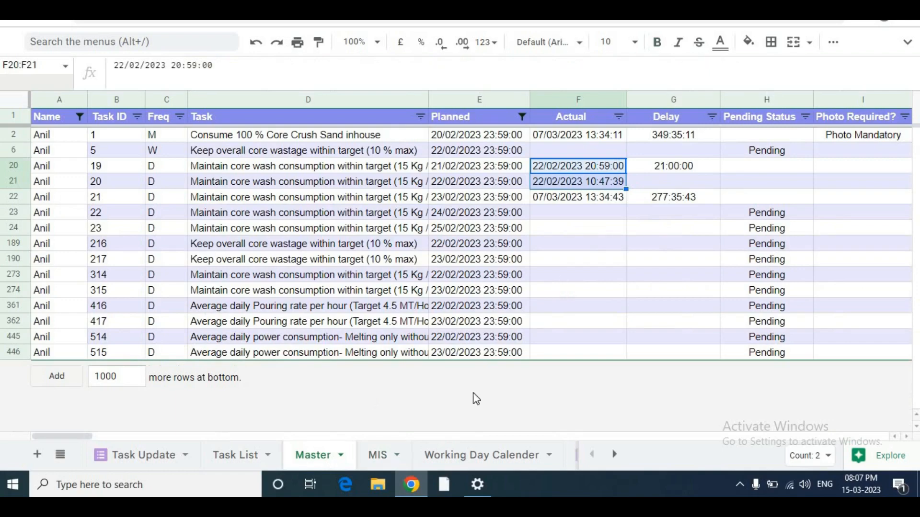
left_click(836, 155)
key("Right")
key("Right")
key("Right")
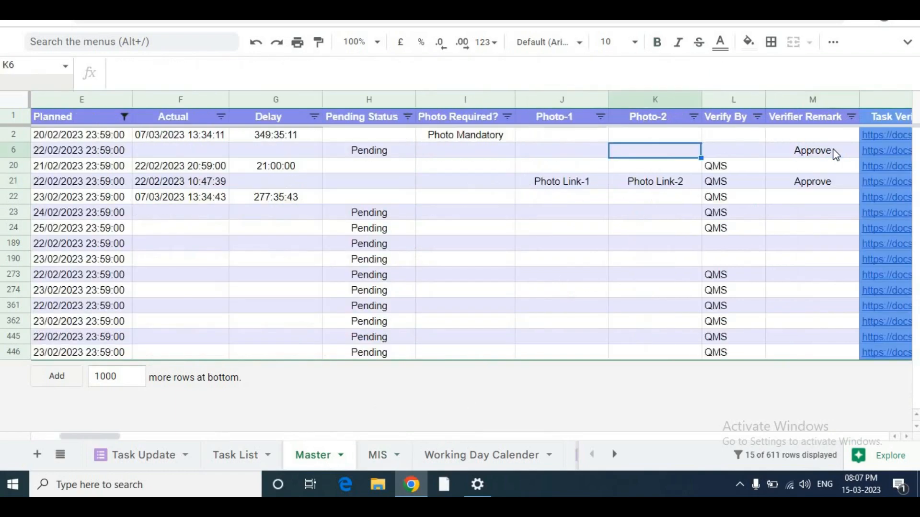
key("Up")
key("Up")
key("Right")
key("Down")
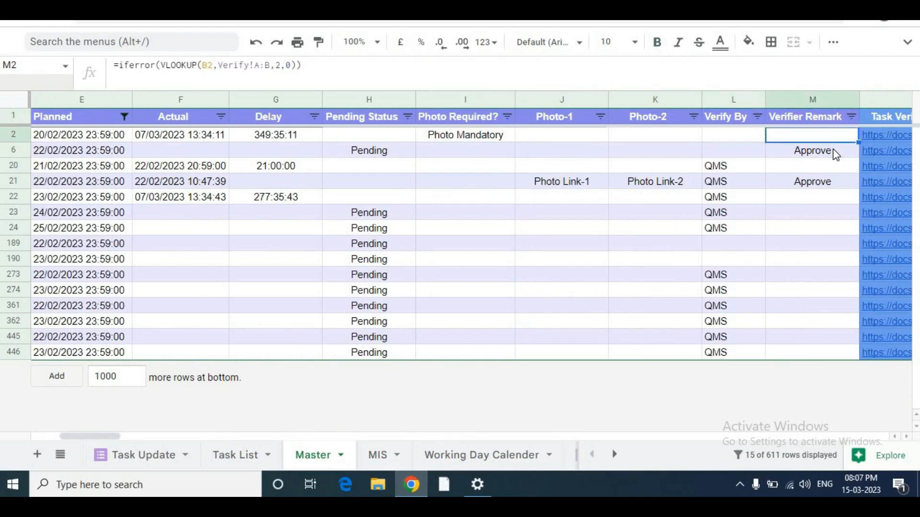
key("Up")
key("Down")
key("Down")
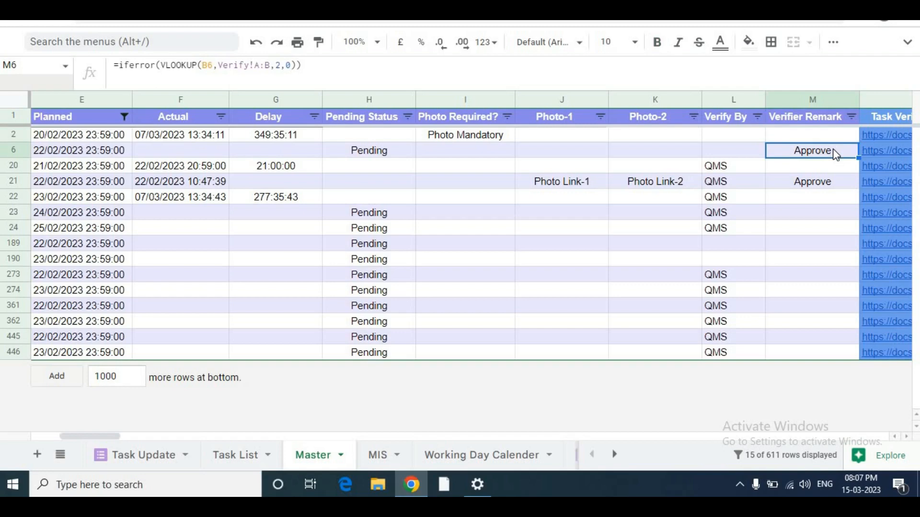
left_click(376, 455)
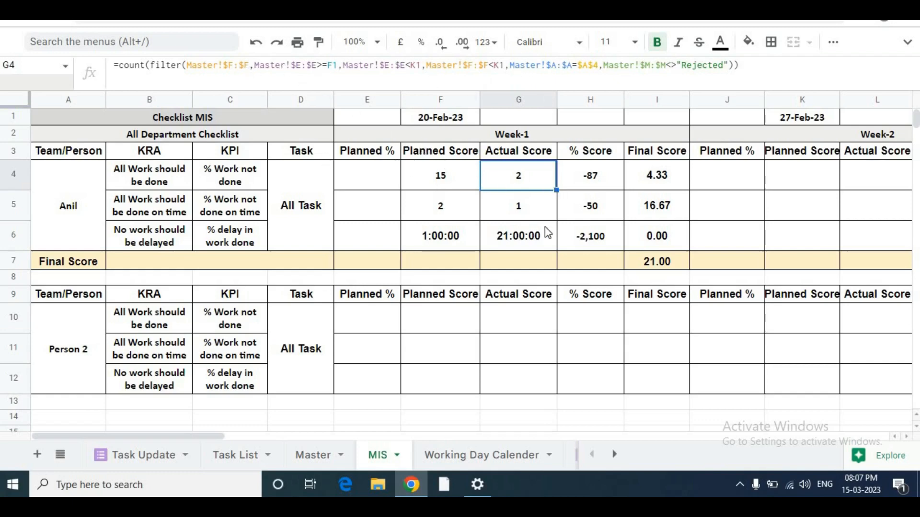
Step: Count all Actual dates of the filtered Master tasks by selecting F2 through F22
left_click(315, 457)
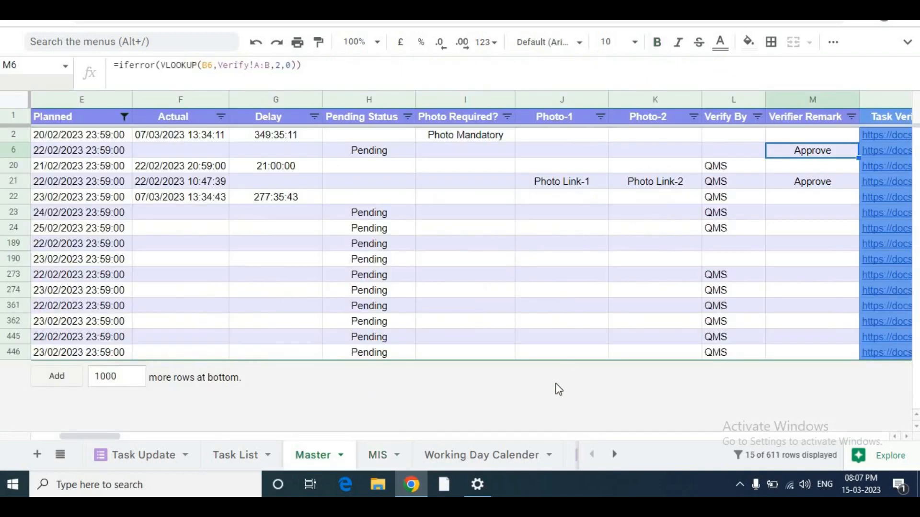
left_click(170, 171)
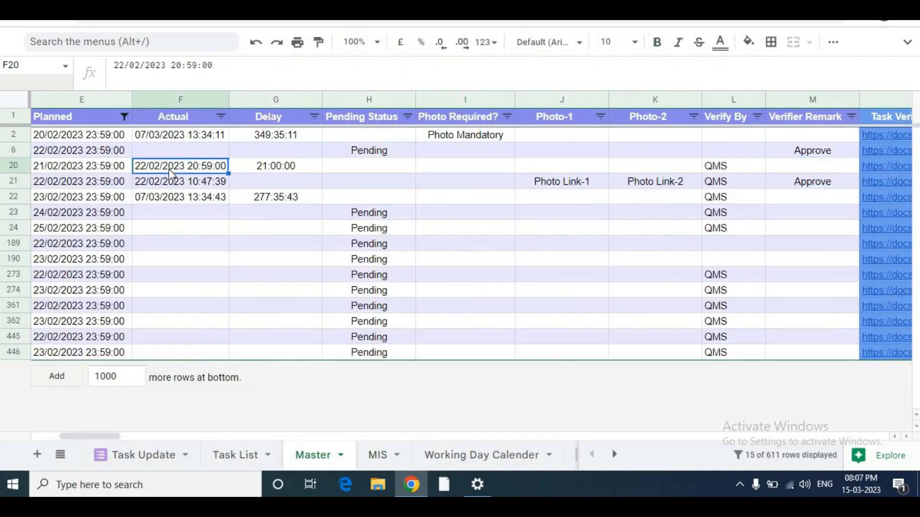
key("Left")
key("Left")
key("Left")
key("Left")
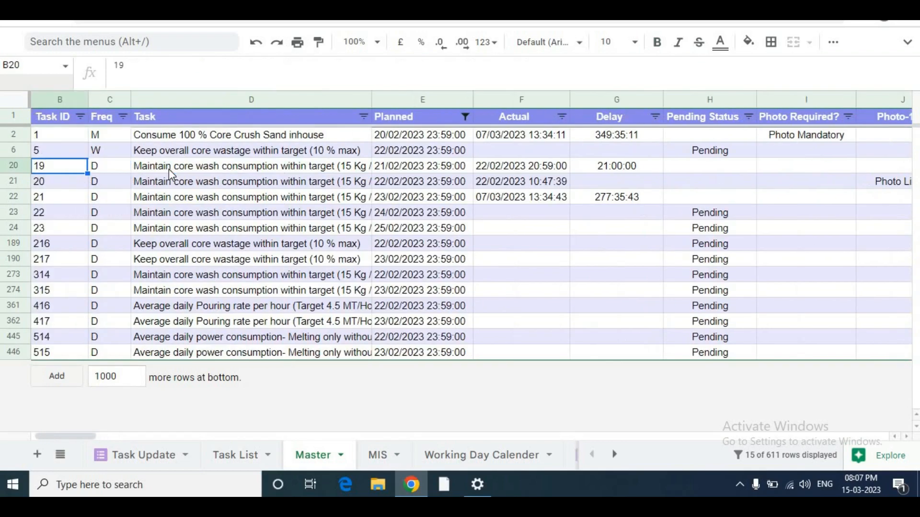
key("Right")
key("Right")
key("Right")
key("Right")
key("Right")
key("Left")
key("Up")
key("Up")
key("shift+Down")
key("shift+Down")
key("shift+Down")
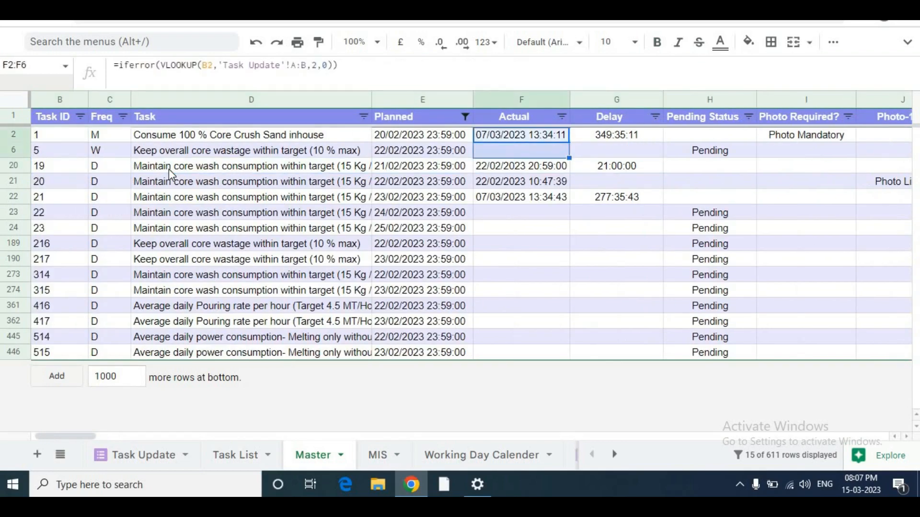
key("shift+Down")
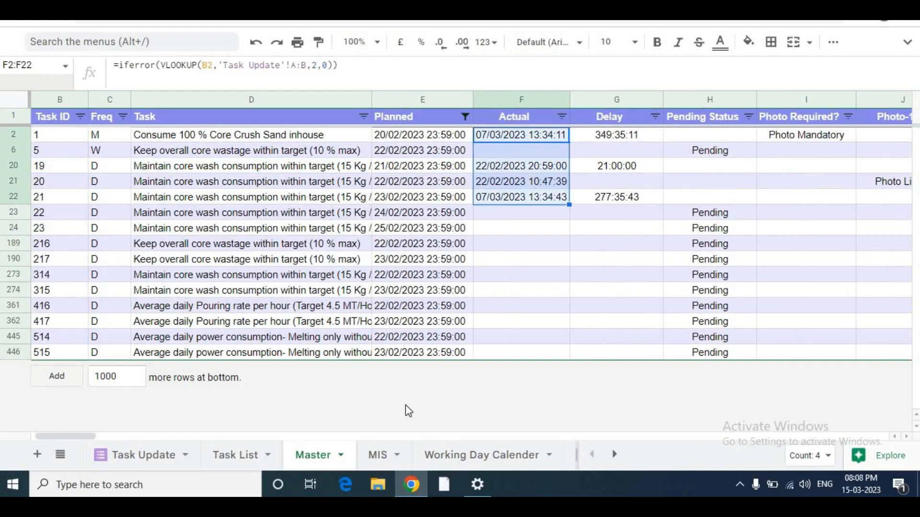
Step: Remove the Master!$F:$F<K1 condition from the COUNT formula in G4 of MIS
left_click(379, 456)
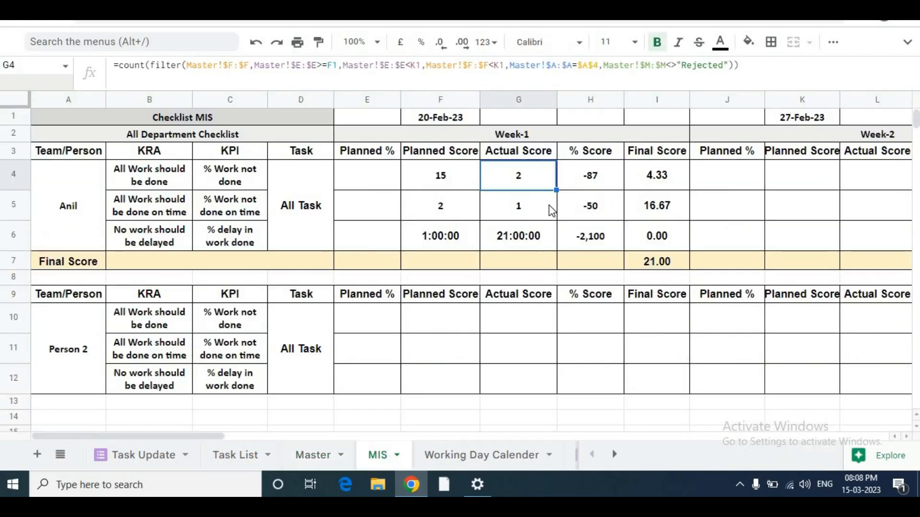
left_click(505, 64)
key("BackSpace")
key("BackSpace")
key("BackSpace")
key("BackSpace")
key("BackSpace")
key("BackSpace")
key("BackSpace")
key("BackSpace")
key("BackSpace")
key("BackSpace")
key("BackSpace")
key("BackSpace")
key("BackSpace")
key("BackSpace")
key("BackSpace")
key("BackSpace")
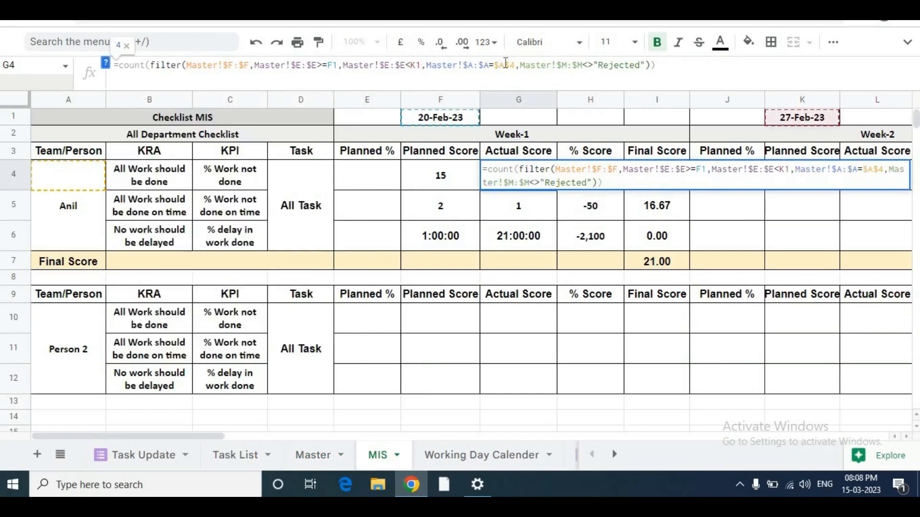
key("Return")
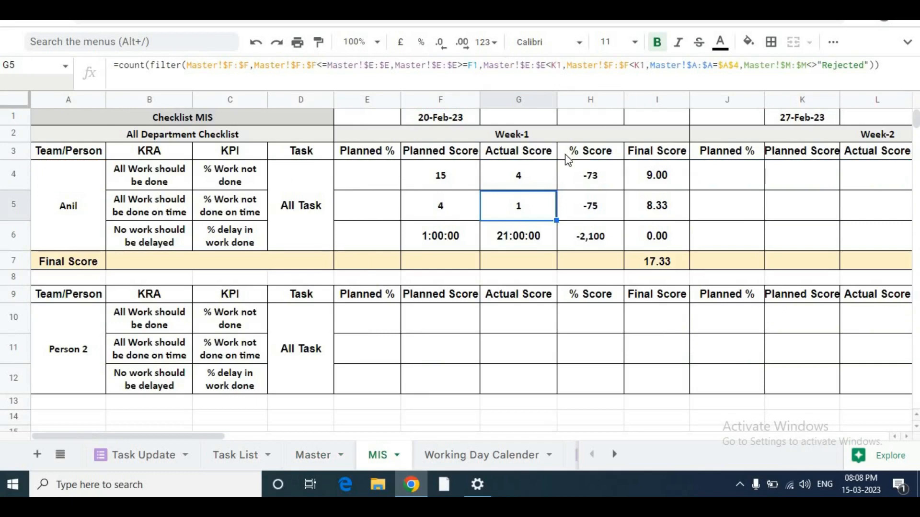
Step: Compare the Actual Score formula in G4 of MIS with the late Actual date in F22 of Master
left_click(521, 182)
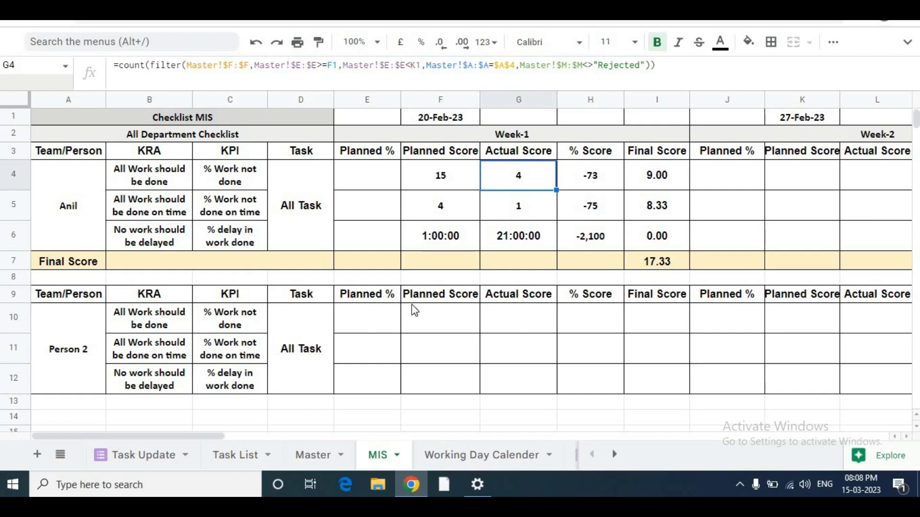
left_click(310, 456)
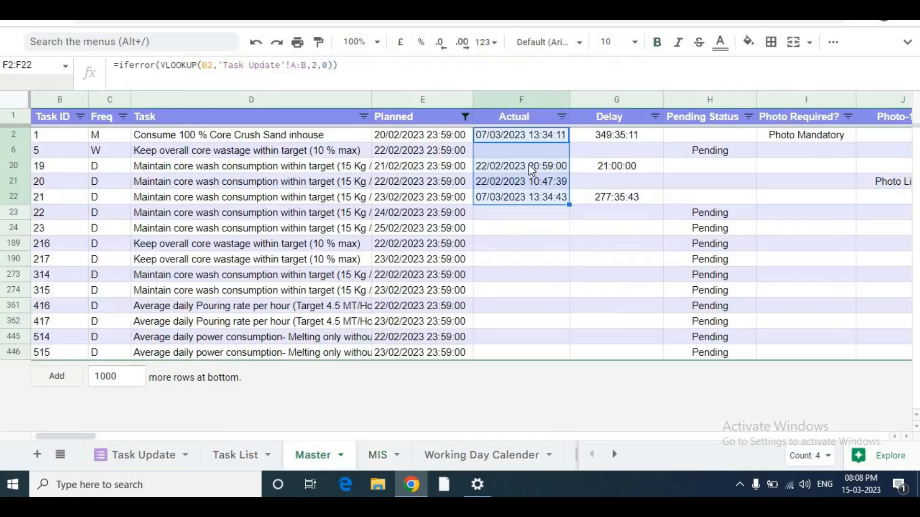
left_click(492, 196)
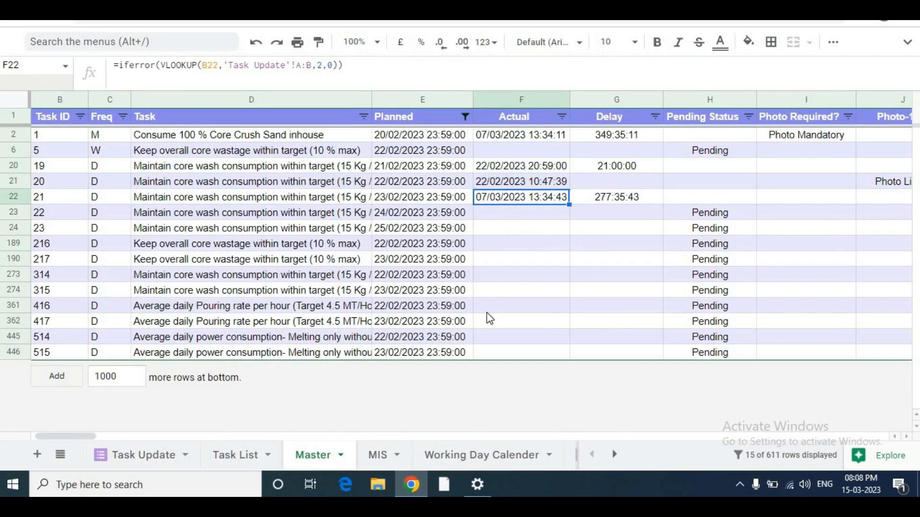
left_click(378, 457)
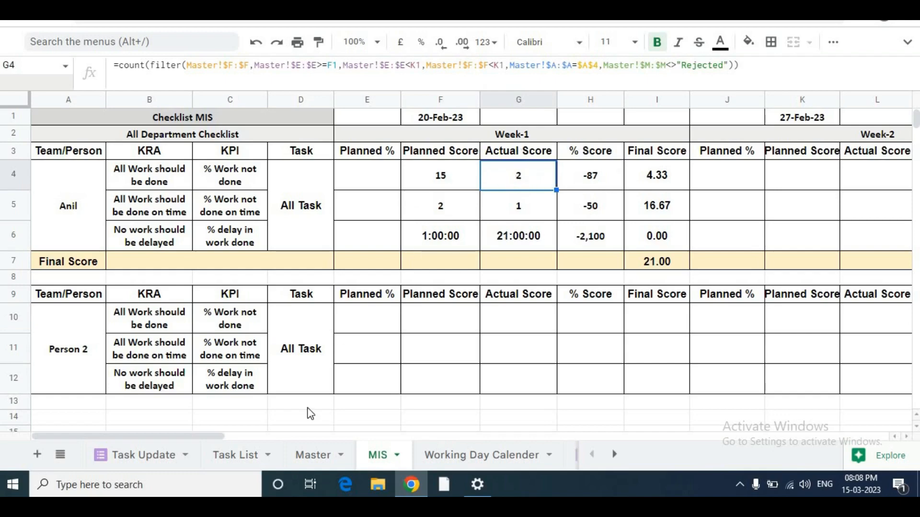
left_click(316, 455)
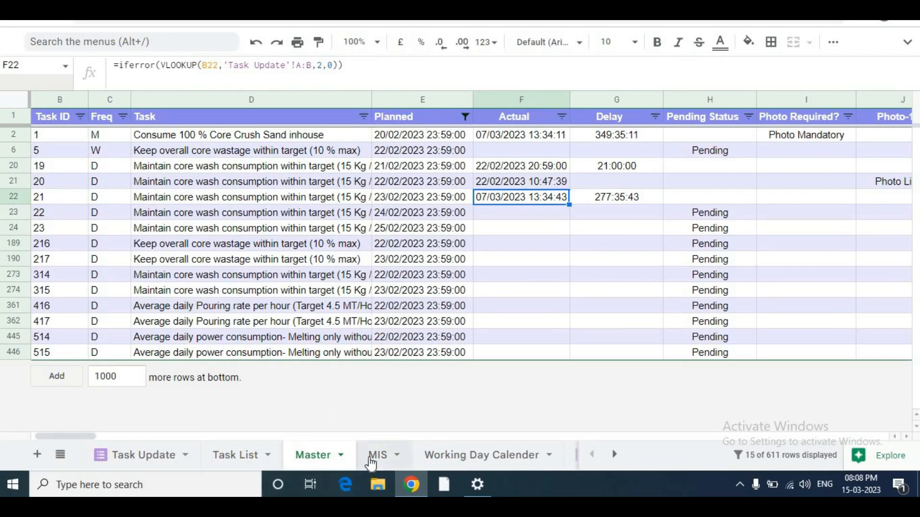
Step: Inspect the on-time Planned Score formula in F5 and the Actual Score formula in G5 of MIS
left_click(377, 443)
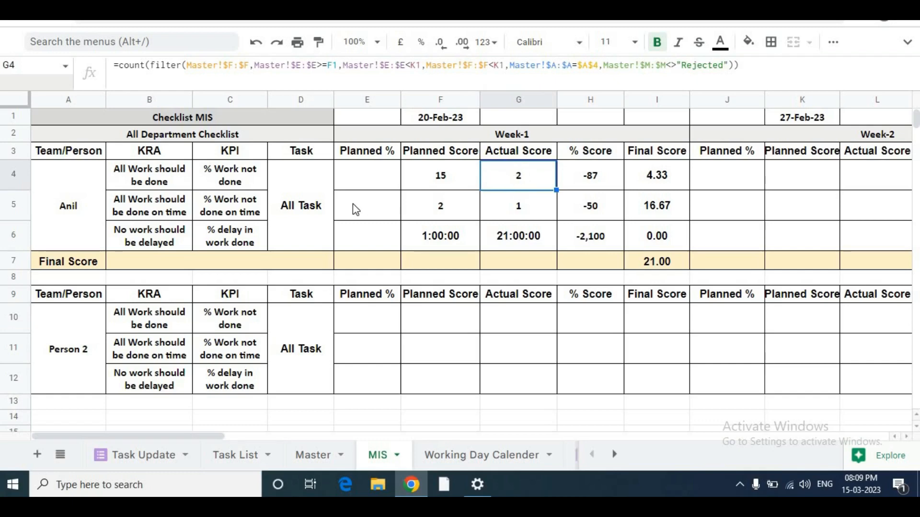
left_click(423, 206)
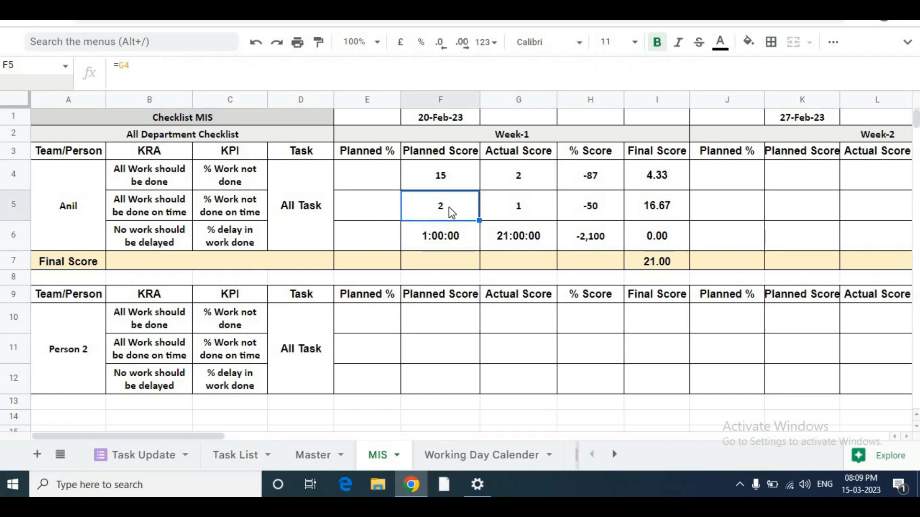
left_click(517, 207)
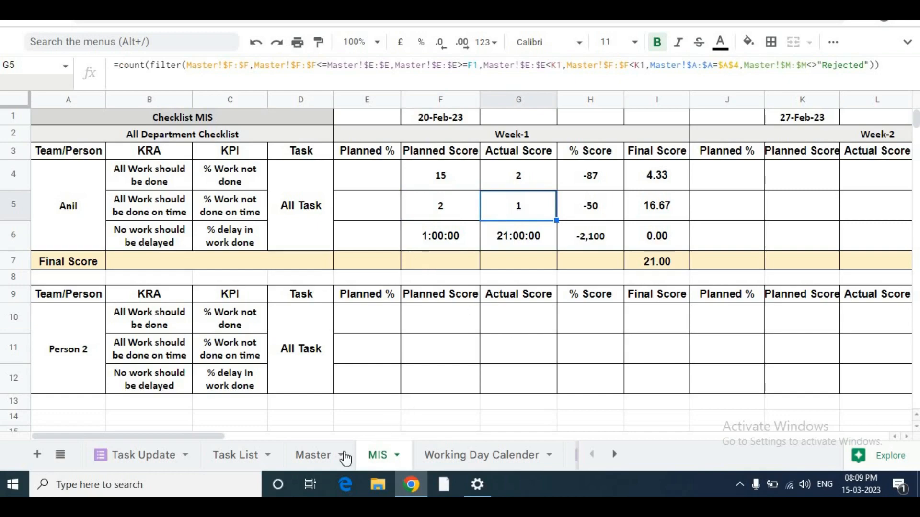
Step: Compare the Planned and Actual dates of task IDs 19 and 20 on Master with the on-time scores in row 5 of MIS
left_click(316, 457)
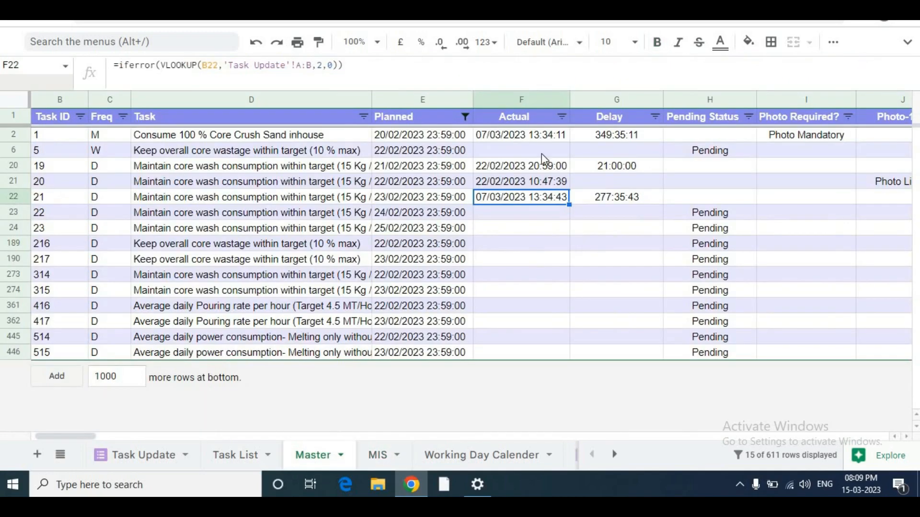
left_click(439, 184)
key("Up")
key("Right")
key("shift+Down")
key("Down")
key("Right")
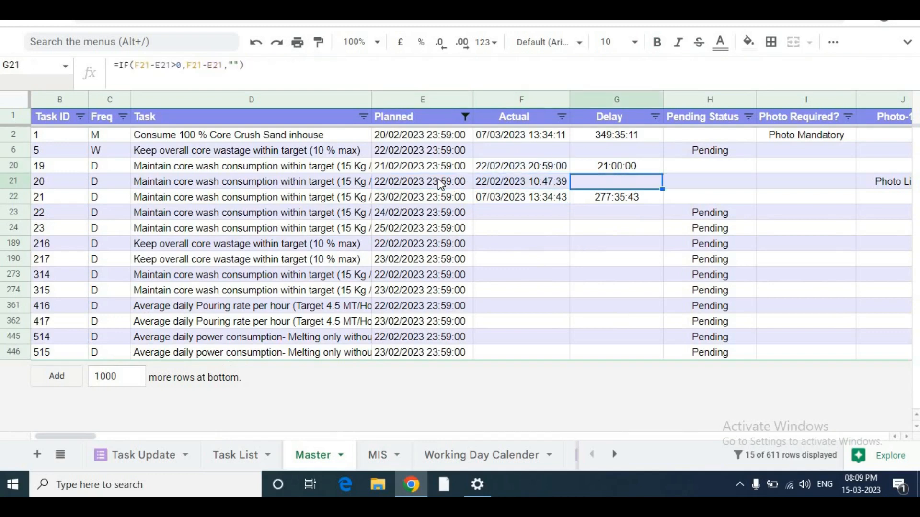
key("Left")
key("Left")
key("shift+Right")
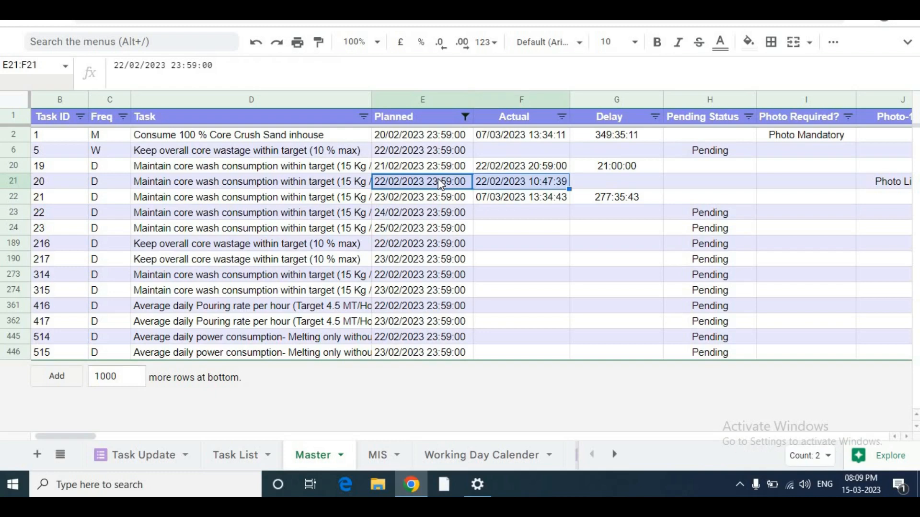
key("Up")
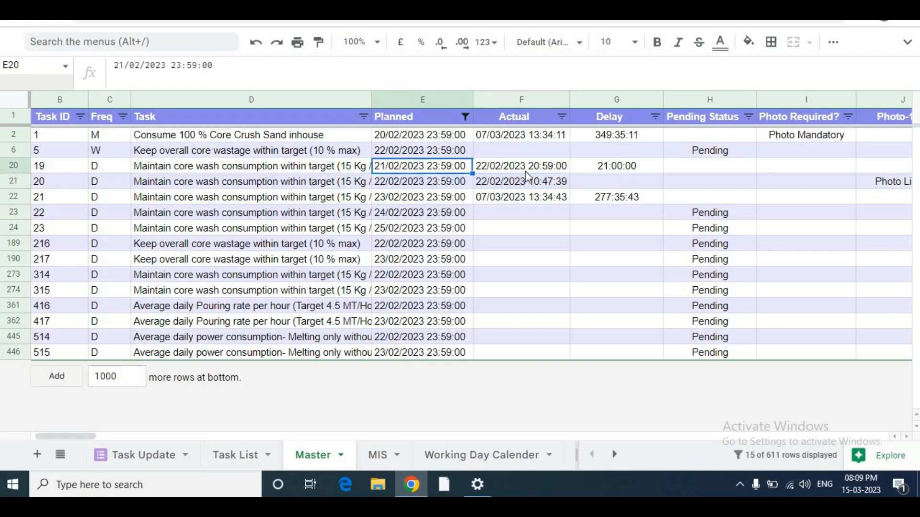
left_click(520, 184)
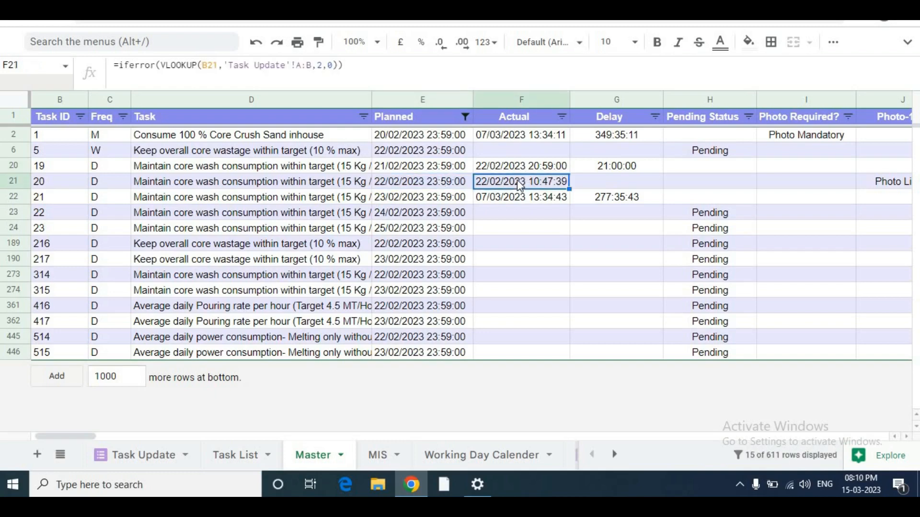
key("Up")
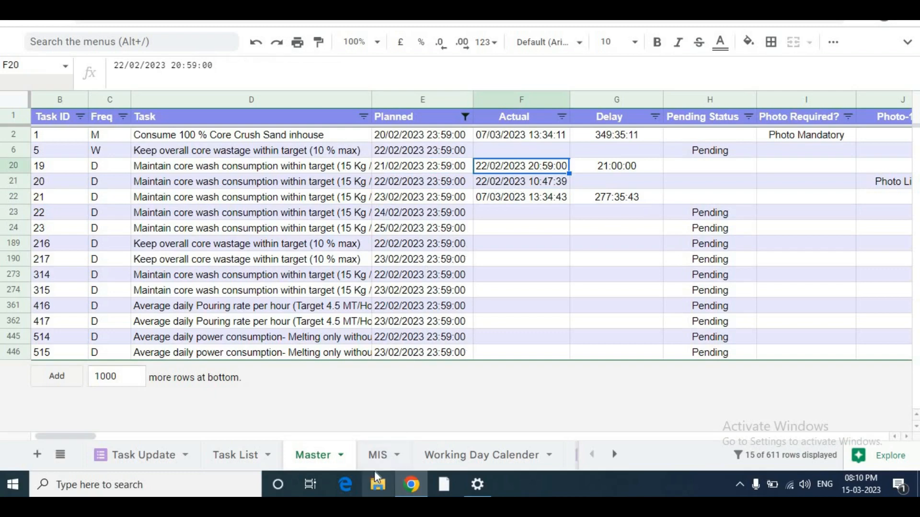
left_click(378, 456)
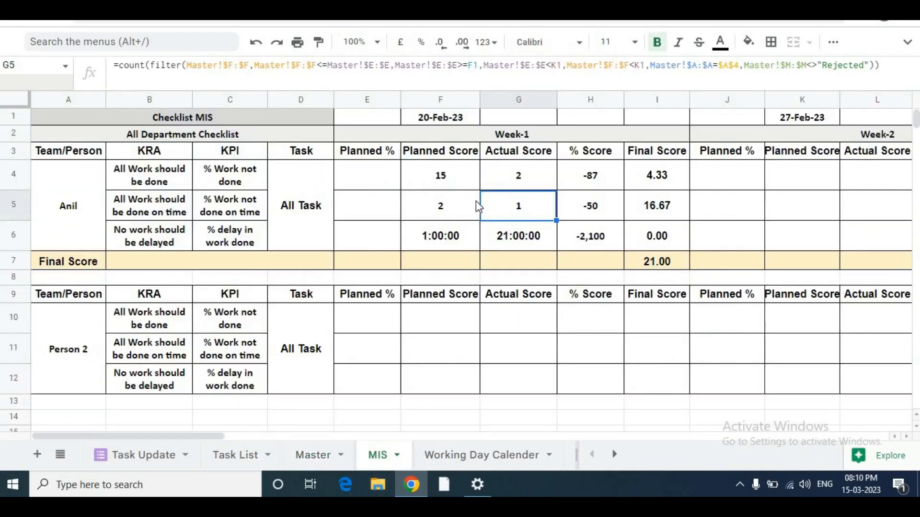
left_click(460, 205)
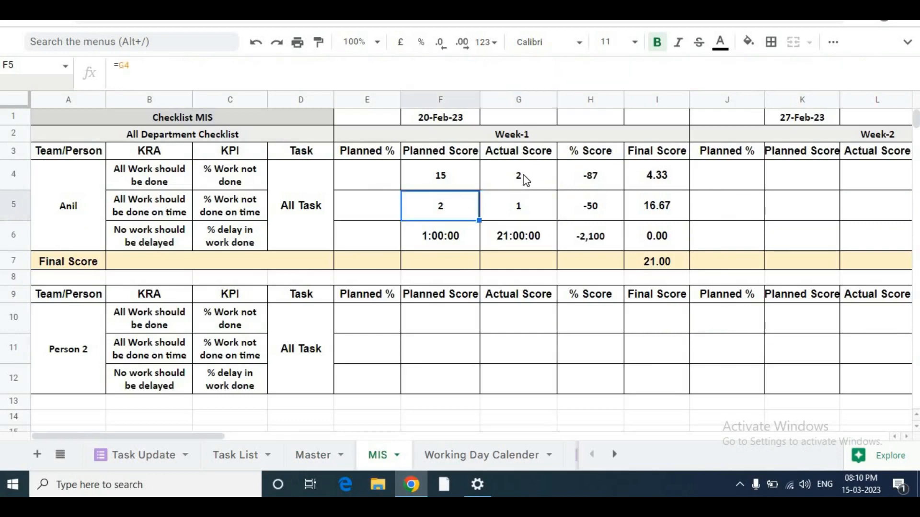
Step: Compare the on-time Actual Score formula in G5 of MIS with the Planned and Actual dates of task ID 20 on Master
left_click(526, 179)
left_click(450, 210)
left_click(499, 203)
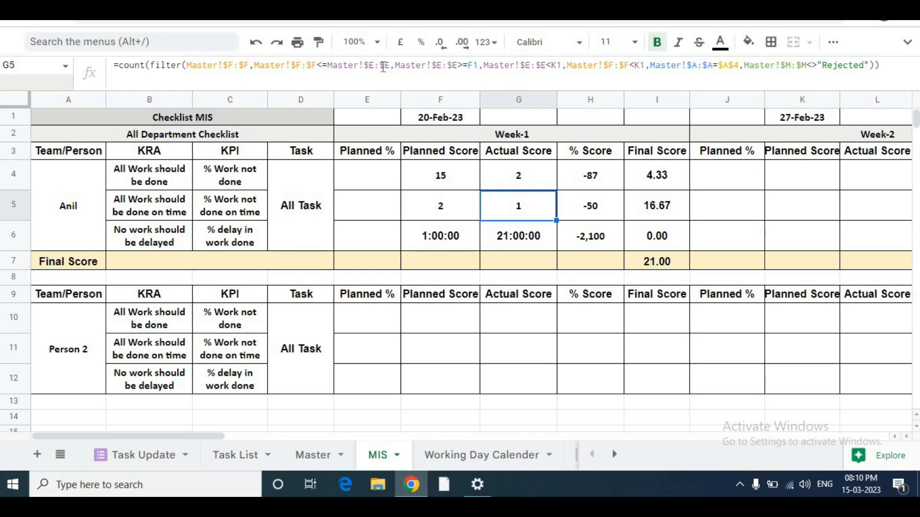
left_click(279, 323)
left_click(313, 456)
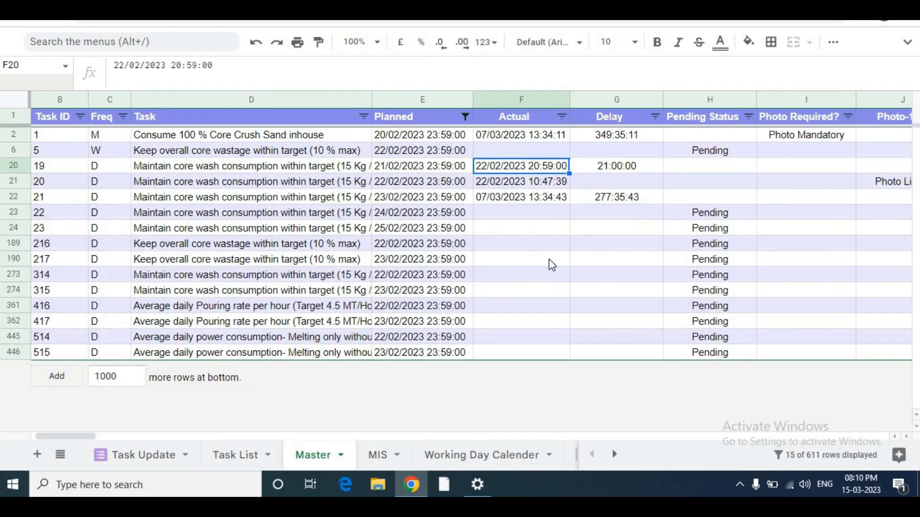
left_click(508, 184)
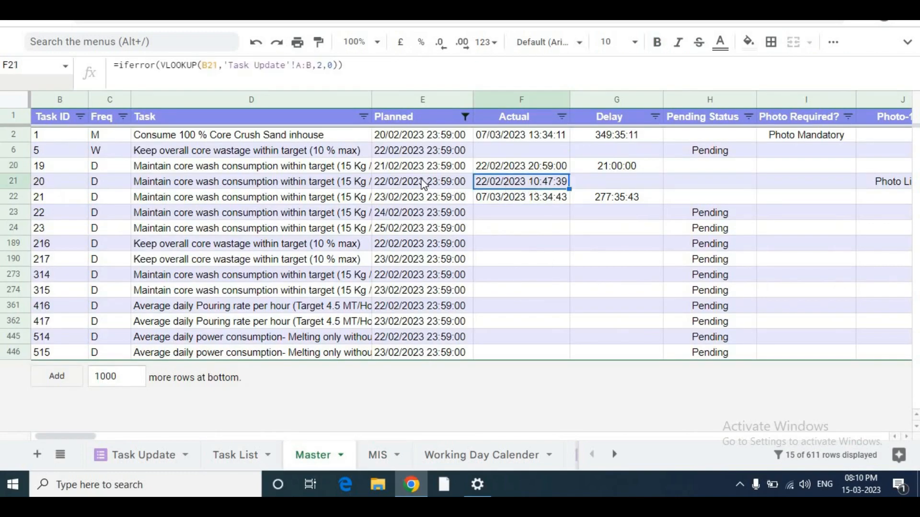
left_click(450, 186)
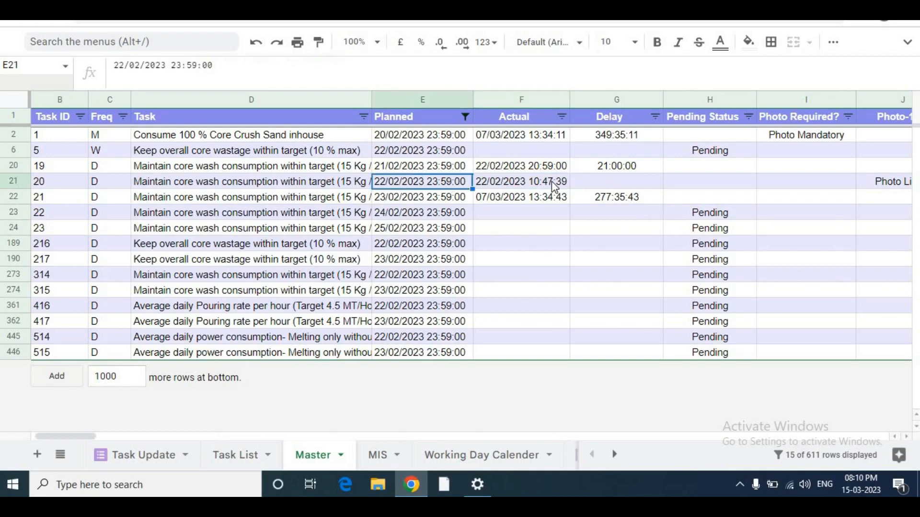
left_click(545, 185)
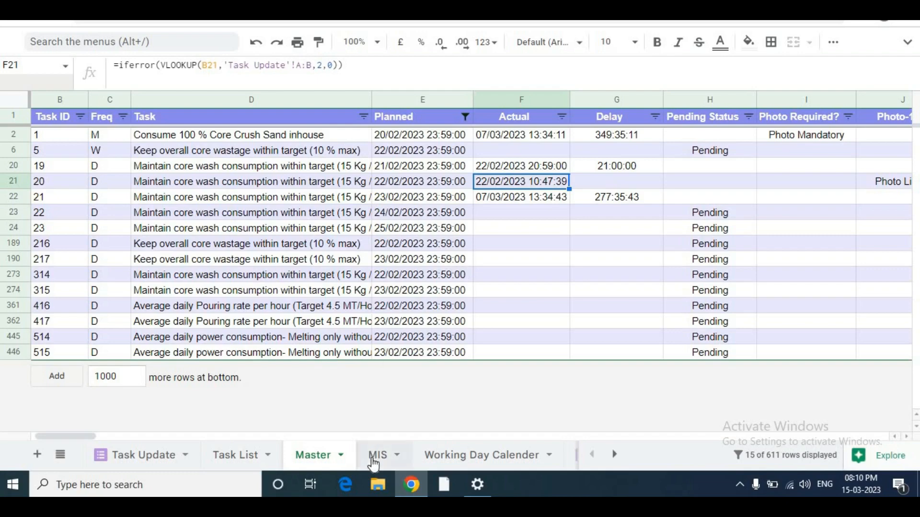
Step: Review the date and "Rejected" conditions of the on-time formula in G5 of MIS against the Week-1 header
left_click(377, 454)
left_click(502, 206)
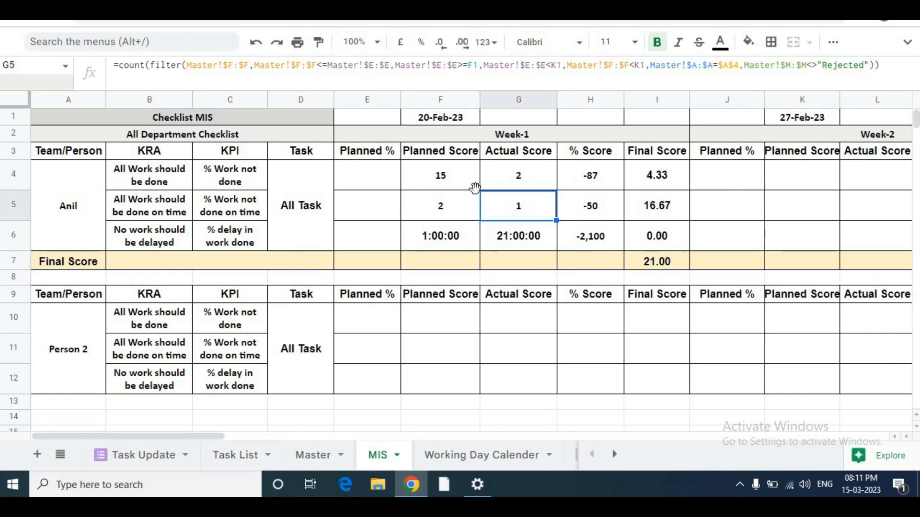
left_click_drag(536, 121, 525, 138)
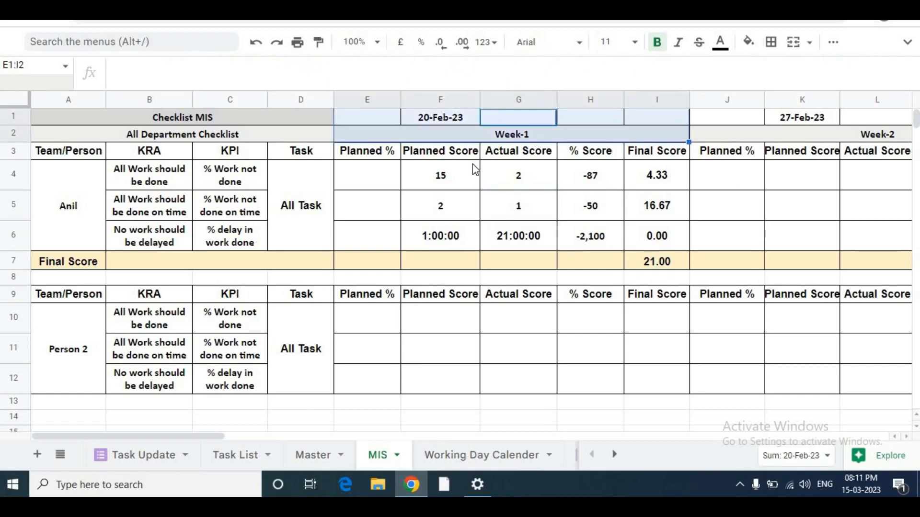
left_click(531, 210)
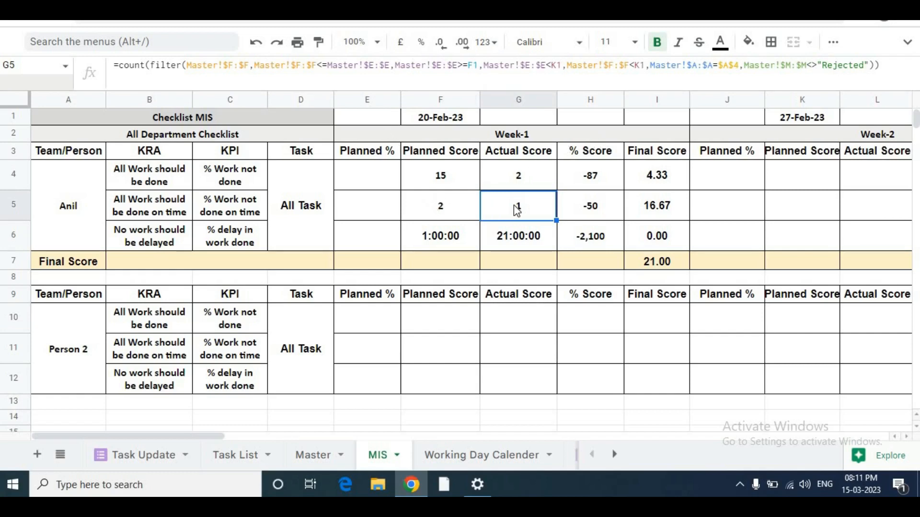
Step: Inspect the delay Planned Score formula in F6 of MIS and the Delay formula in G2 of Master
left_click(439, 239)
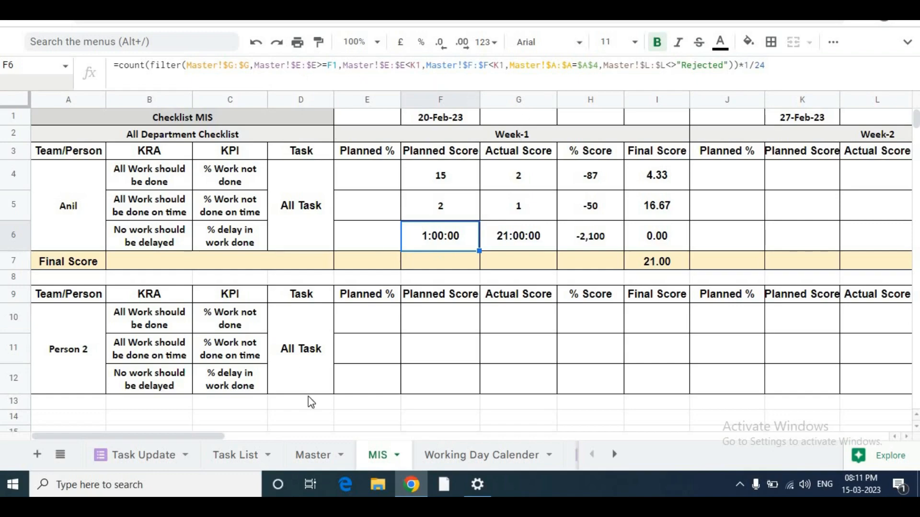
left_click(311, 455)
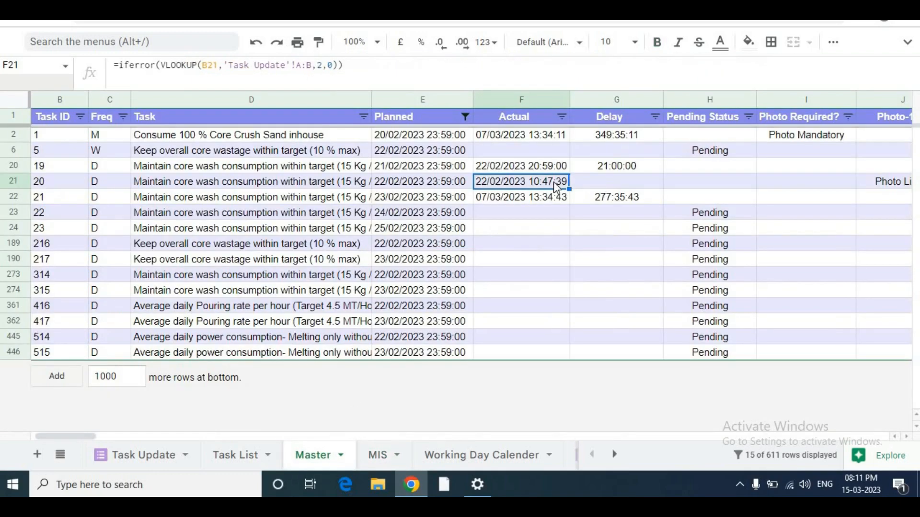
left_click(609, 139)
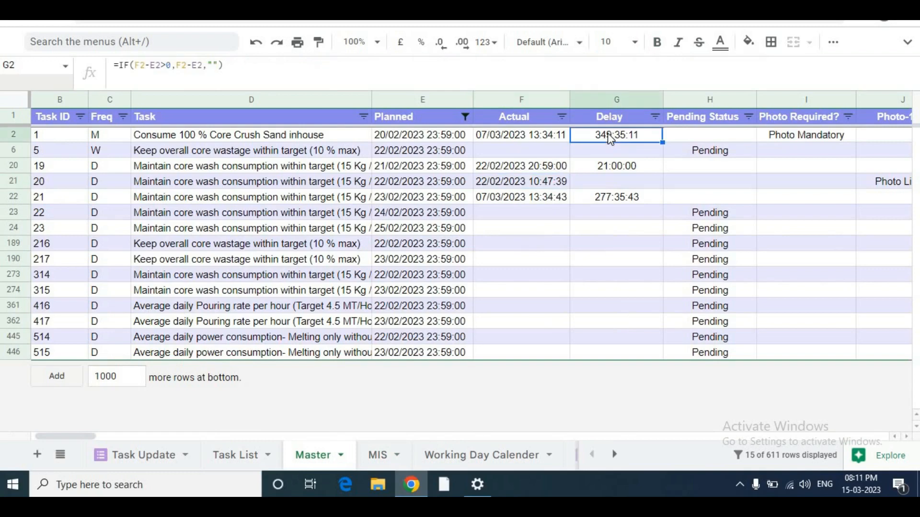
double_click(608, 134)
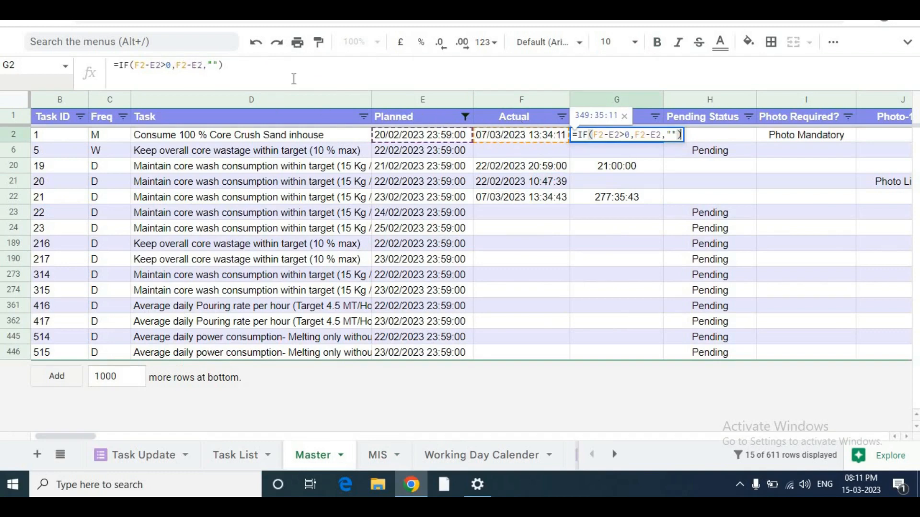
key("Return")
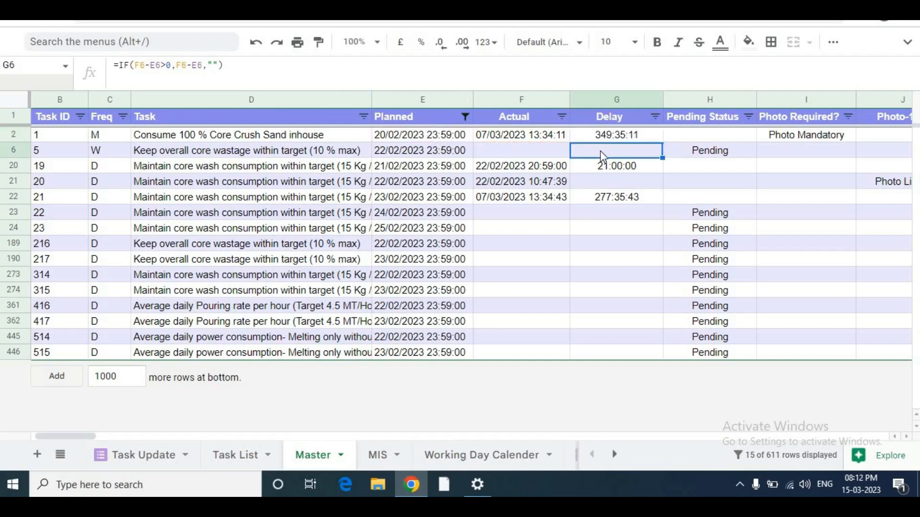
Step: Examine the Delay column of Master for the late and on-time tasks, including task IDs 19 and 20
left_click(614, 181)
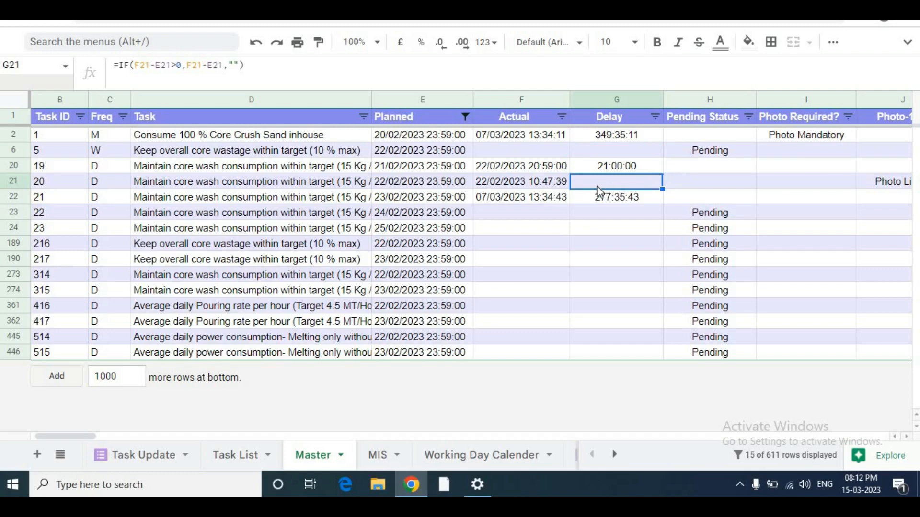
left_click(608, 168)
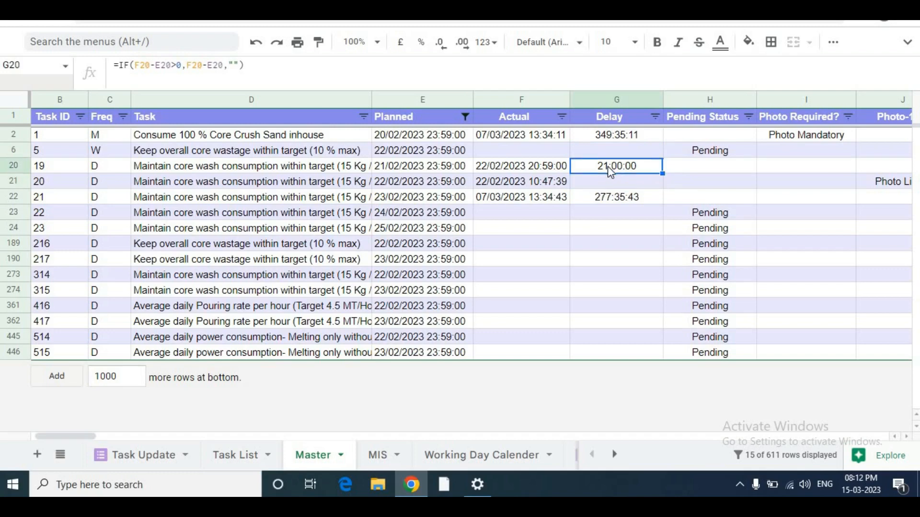
key("Up")
key("Up")
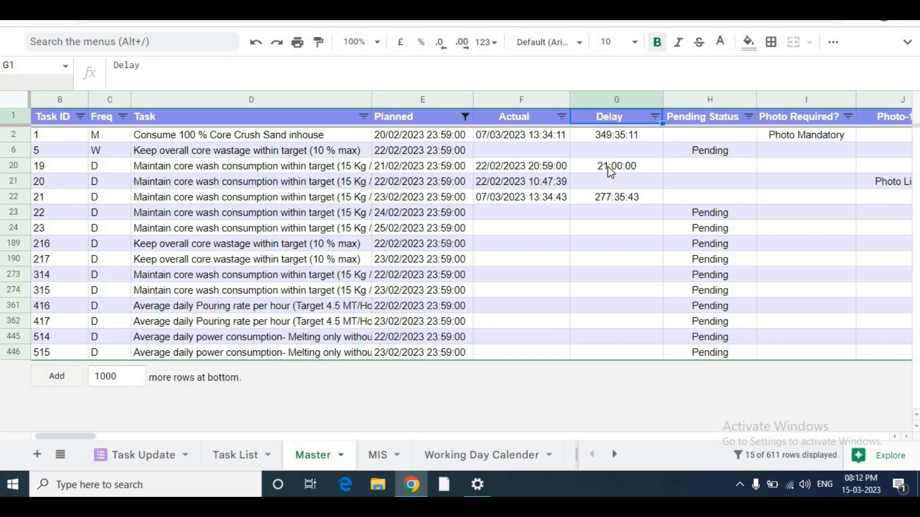
key("Down")
key("Down")
key("Down")
key("Down")
key("Up")
key("Up")
key("Up")
key("Up")
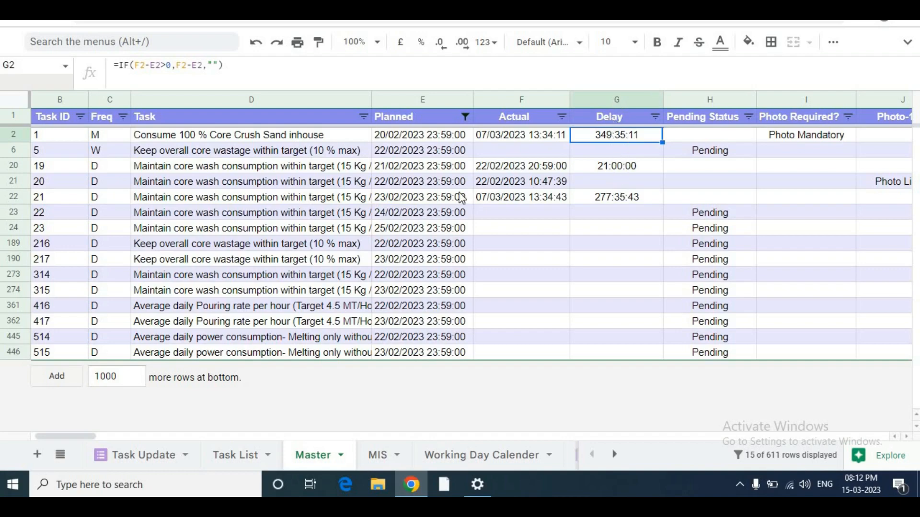
Step: Compare the "Rejected" condition of the F6 formula in MIS with the Verifier Remark column on Master
left_click(389, 458)
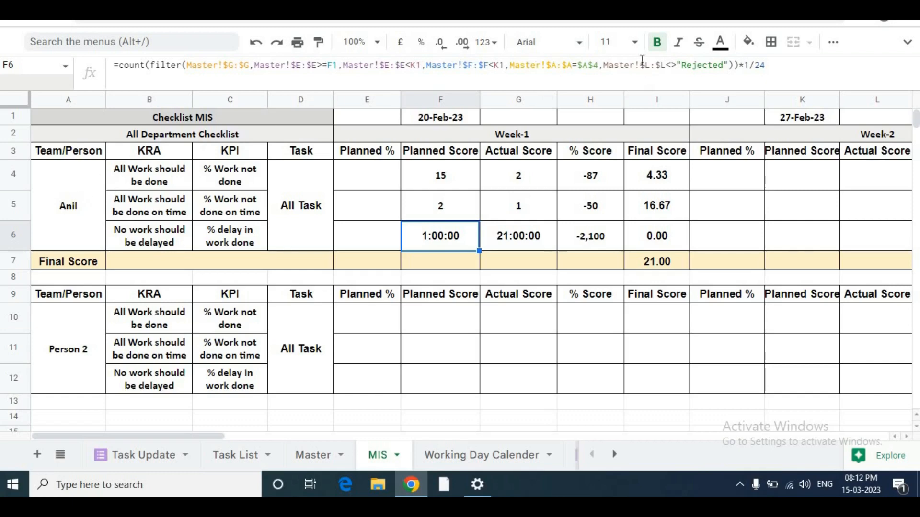
left_click(282, 461)
left_click(311, 460)
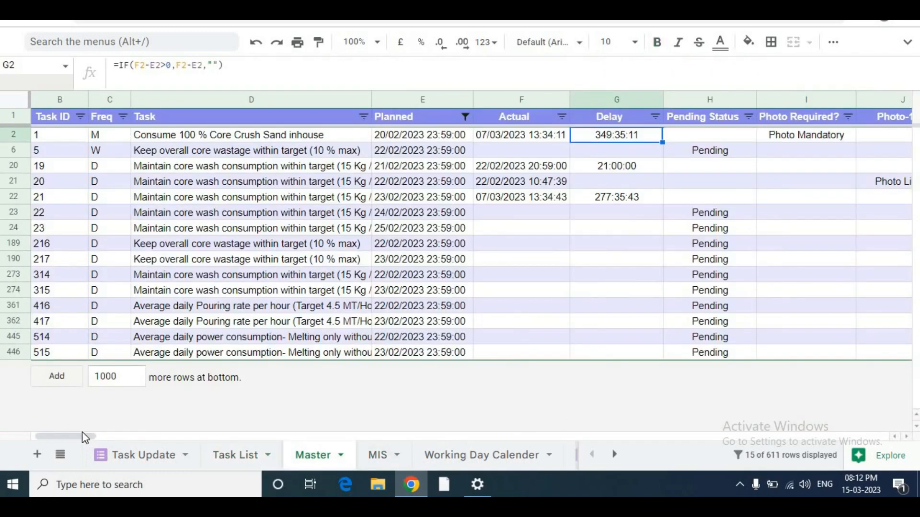
scroll(77, 435, "right", 10)
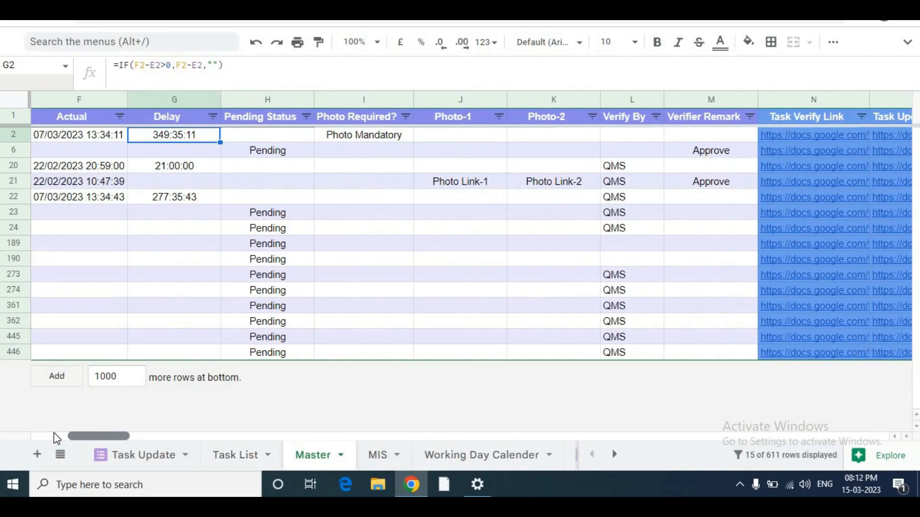
scroll(54, 433, "left", 6)
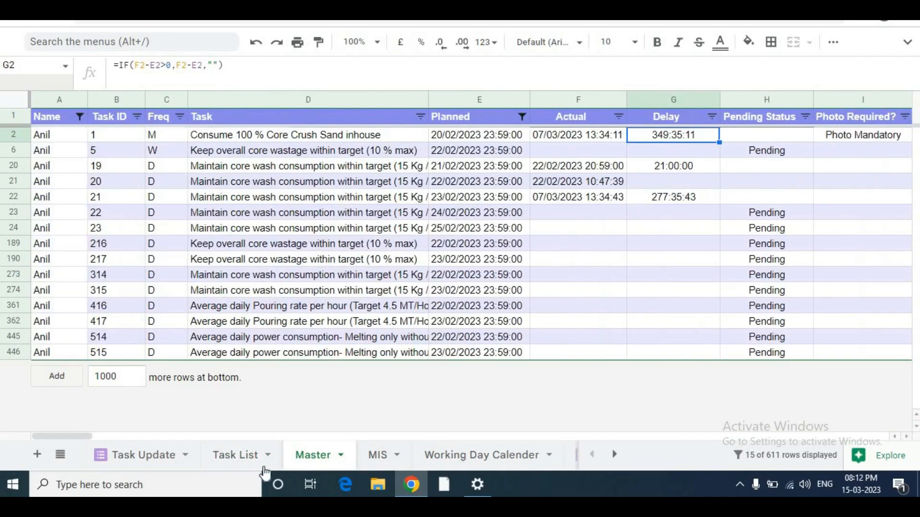
Step: Change the "Rejected" condition range in the F6 formula of MIS to Master!$M:$M
left_click(378, 456)
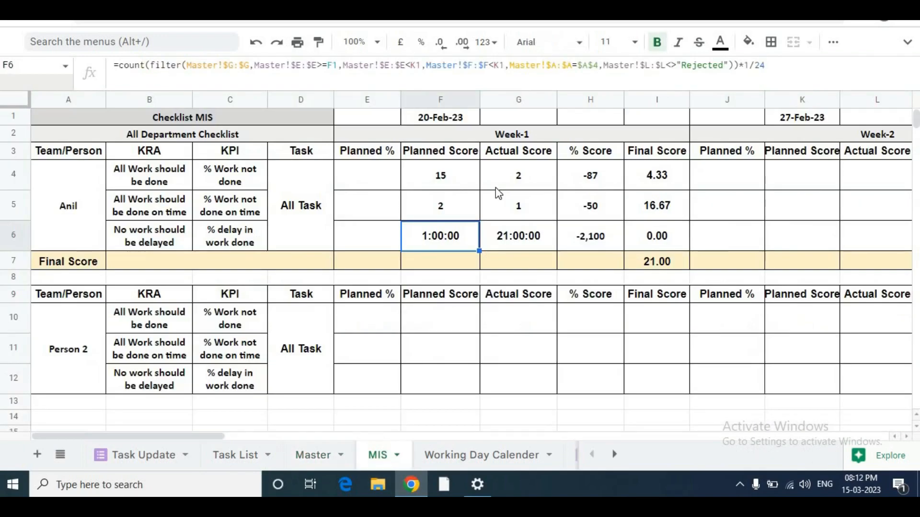
left_click(651, 69)
key("BackSpace")
type("M")
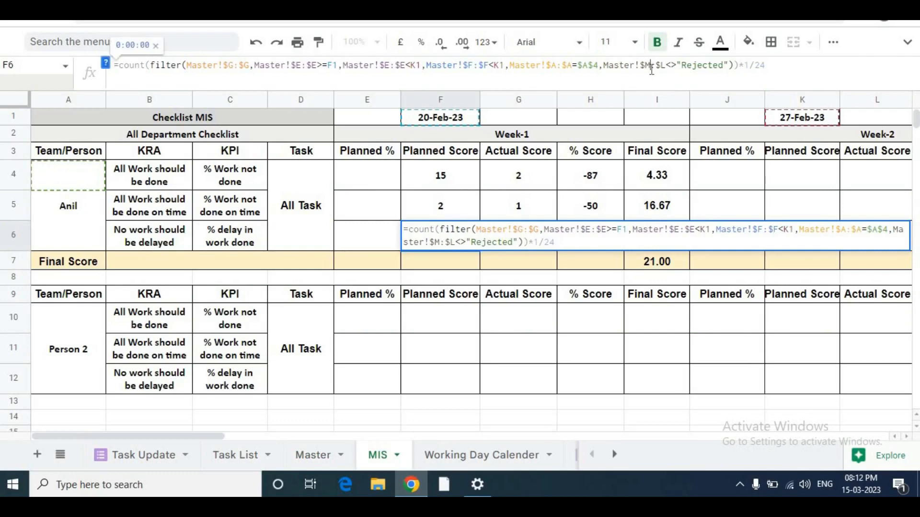
key("BackSpace")
type("M")
key("Return")
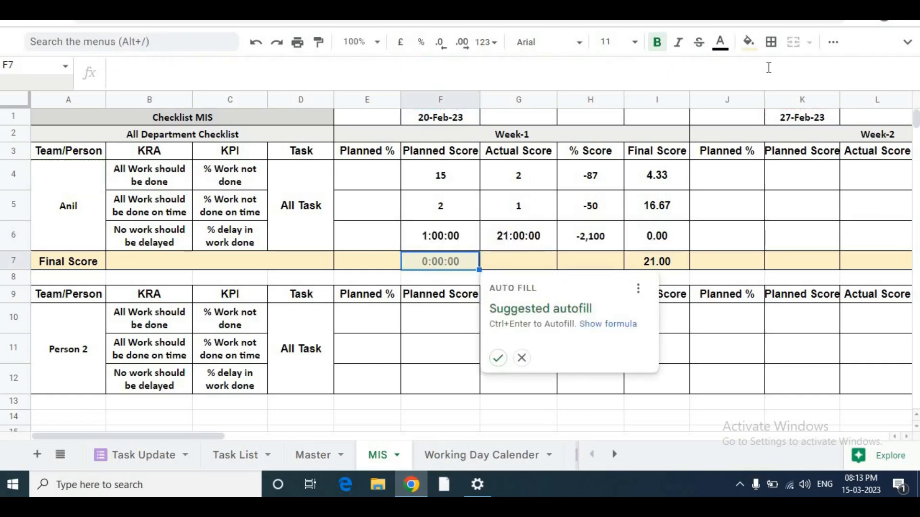
key("Up")
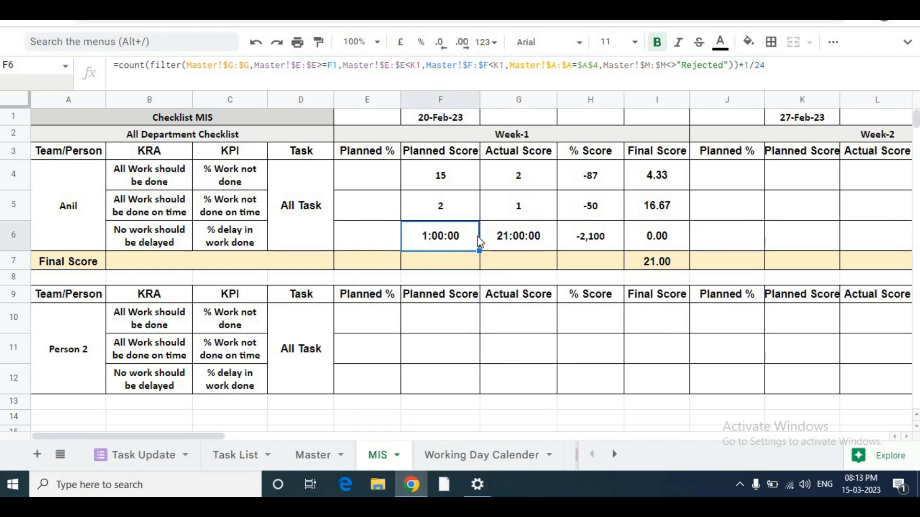
Step: Compare the delay formulas in G6 and F6 of MIS with the Delay entries of task IDs 19 and 20 on Master
left_click(504, 233)
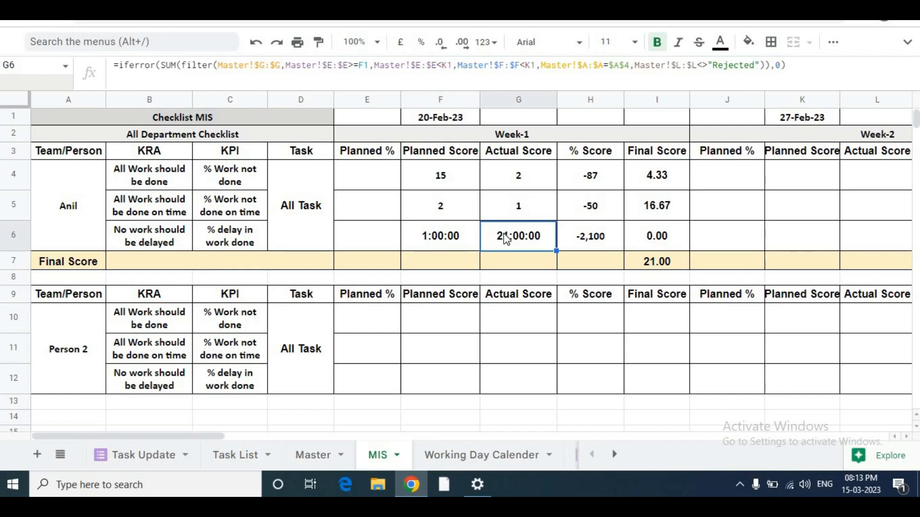
left_click(303, 453)
left_click(675, 169)
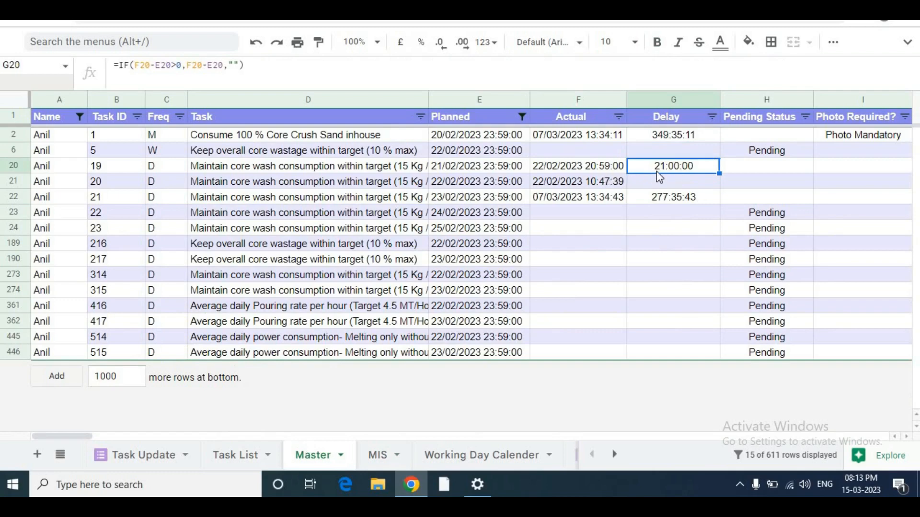
left_click(622, 182)
left_click(661, 181)
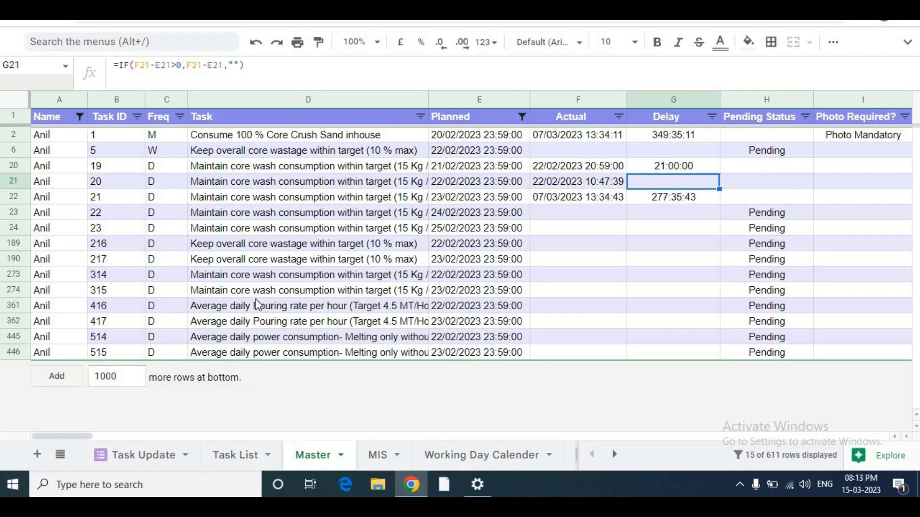
left_click(381, 457)
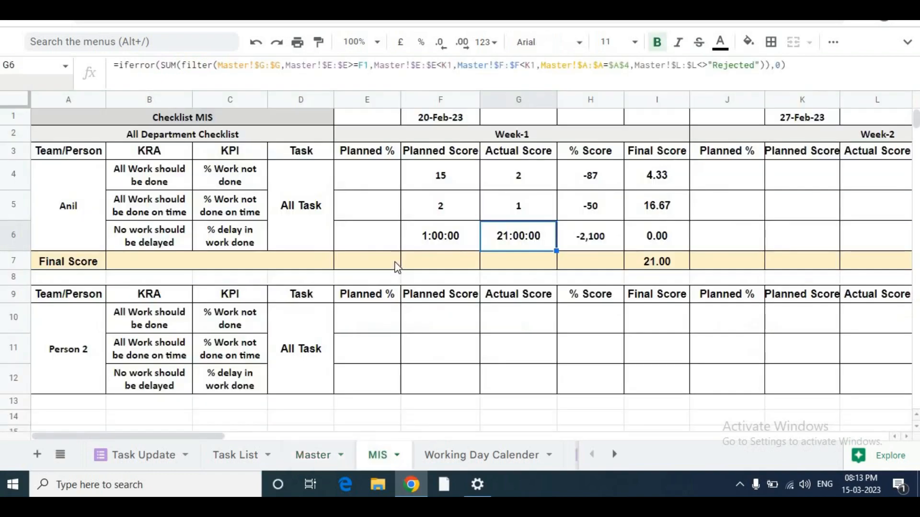
left_click(448, 238)
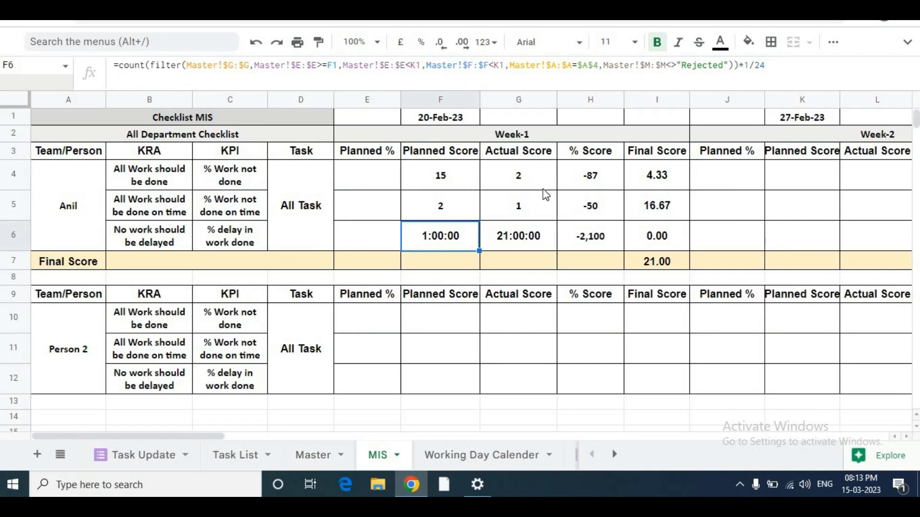
Step: Change the "Rejected" condition range in the SUM formula in G6 of MIS to Master!$M:$M
left_click(499, 238)
double_click(499, 238)
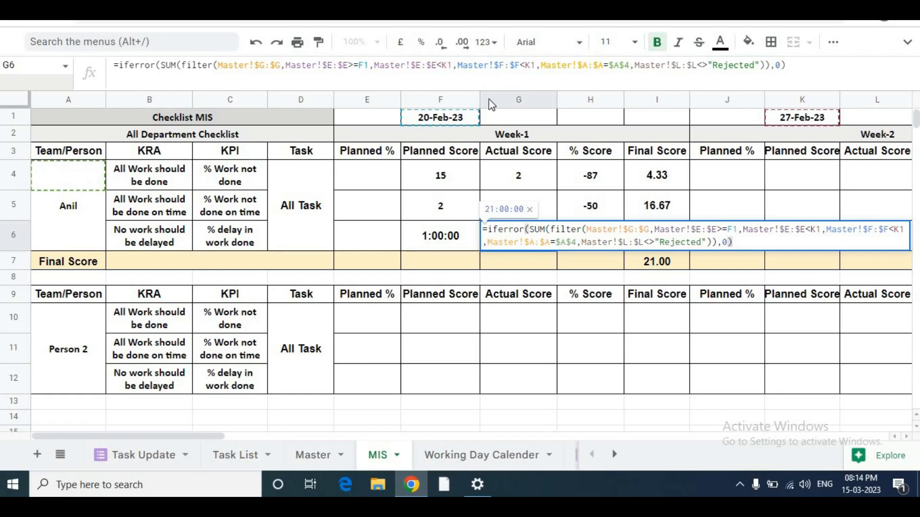
left_click(681, 69)
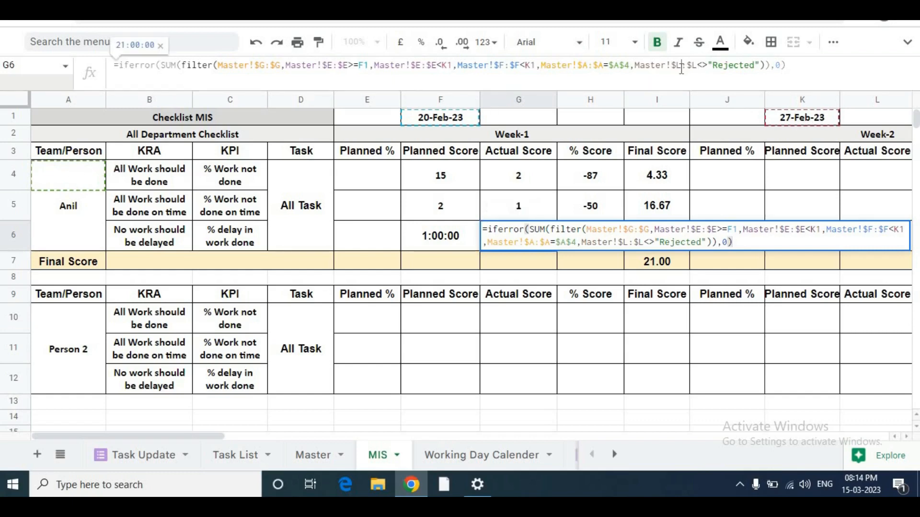
key("BackSpace")
type("M")
key("Right")
key("Right")
key("Right")
key("BackSpace")
type("M")
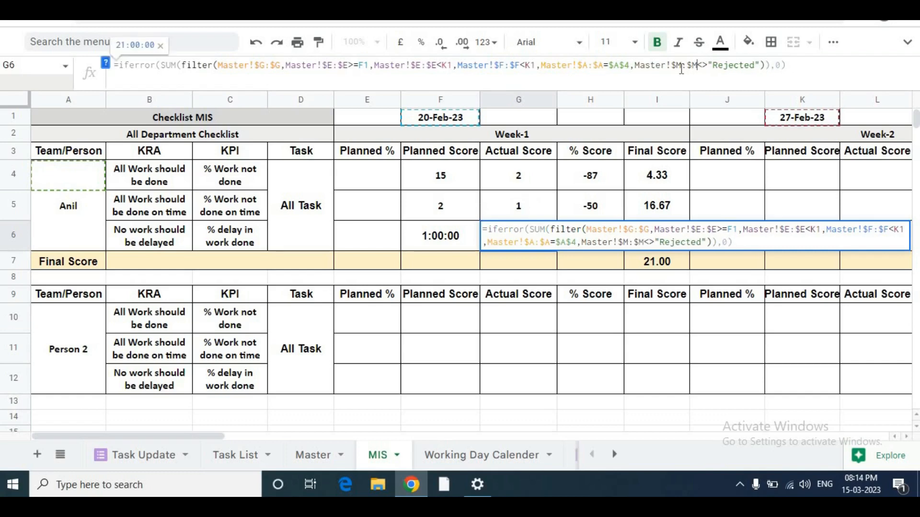
key("Return")
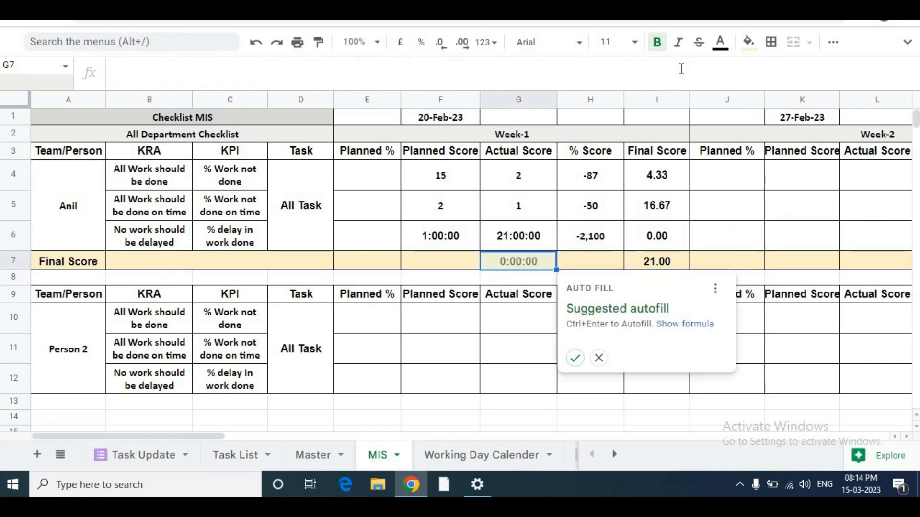
left_click(450, 241)
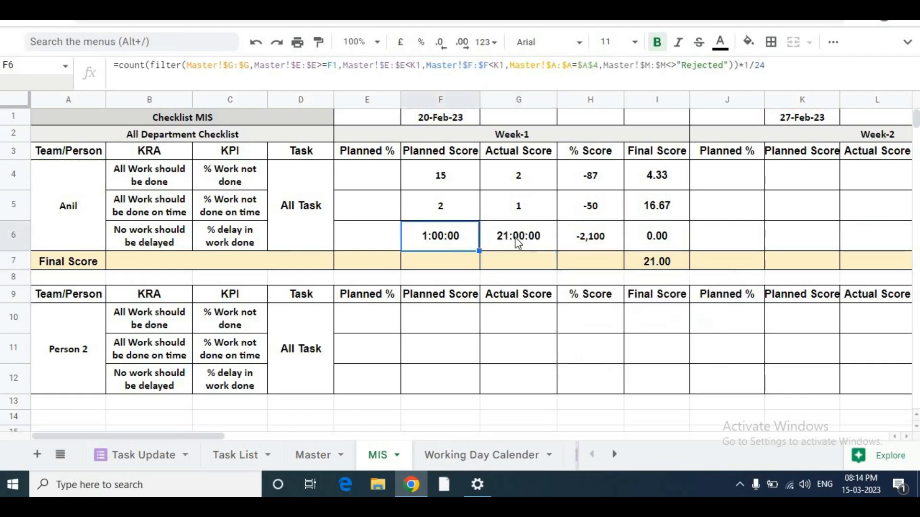
Step: Review the delay score formula in G6 and compare the row 4 Planned and Actual Scores with the % Score formula in H4
left_click(517, 241)
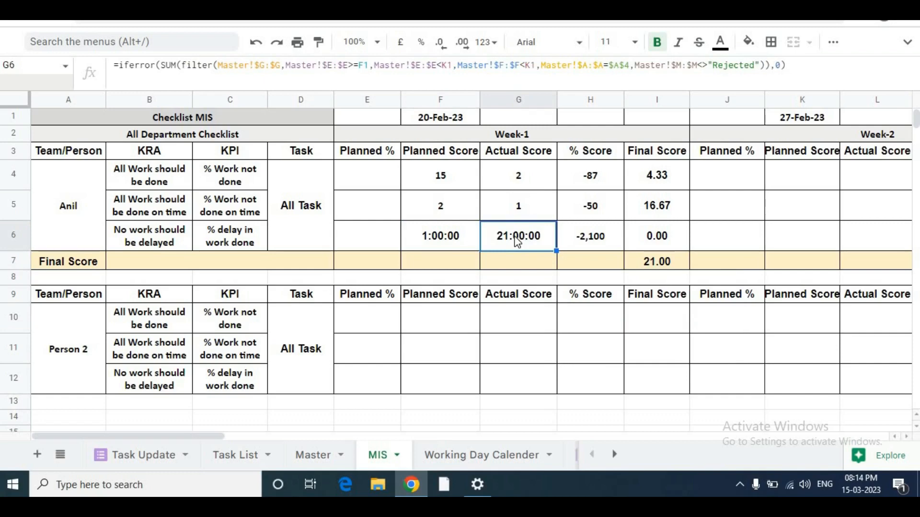
left_click(437, 186)
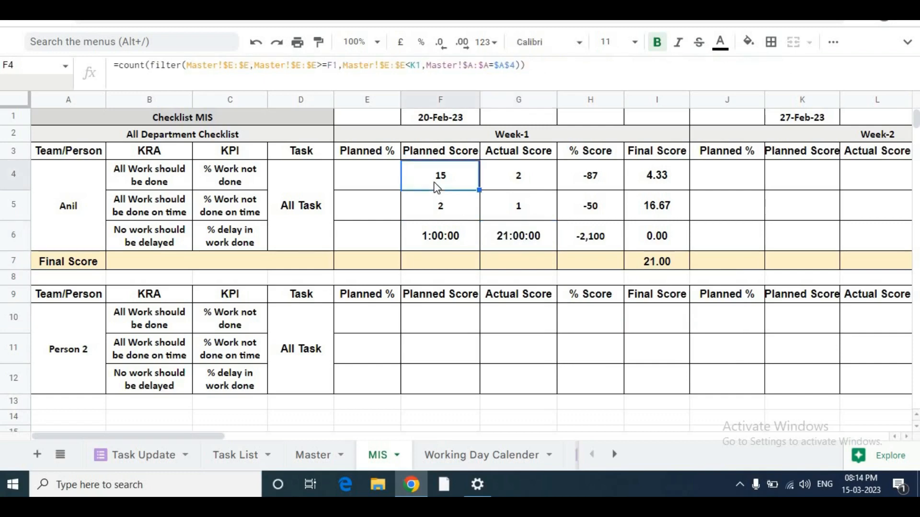
key("shift+Right")
key("shift+Right")
key("Left")
key("Right")
key("Right")
key("Right")
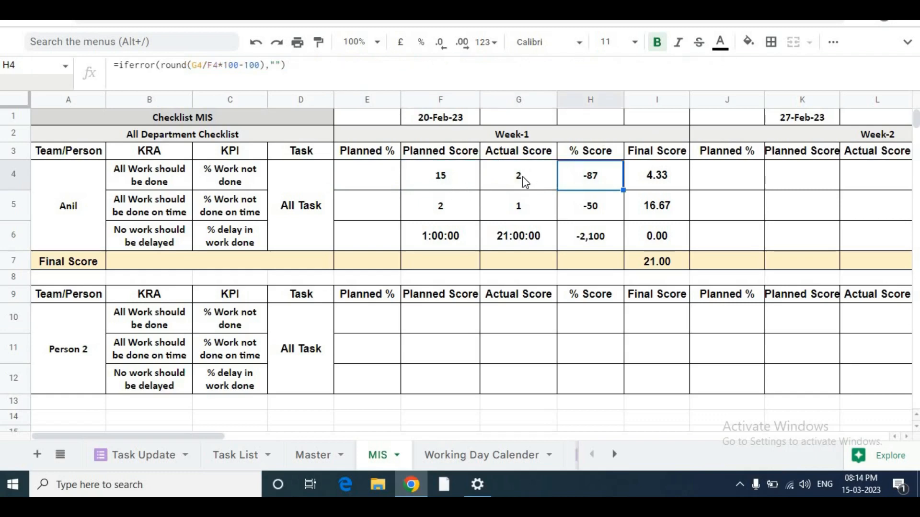
key("Left")
key("Left")
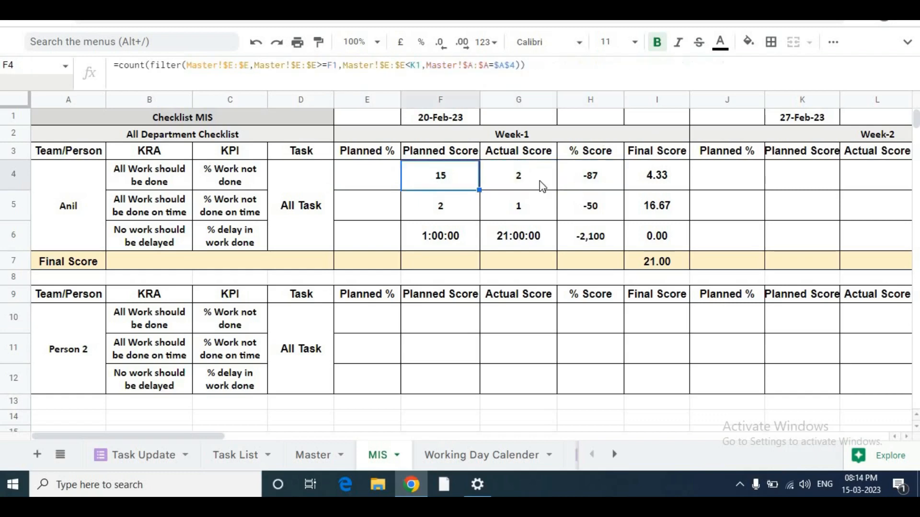
left_click(596, 184)
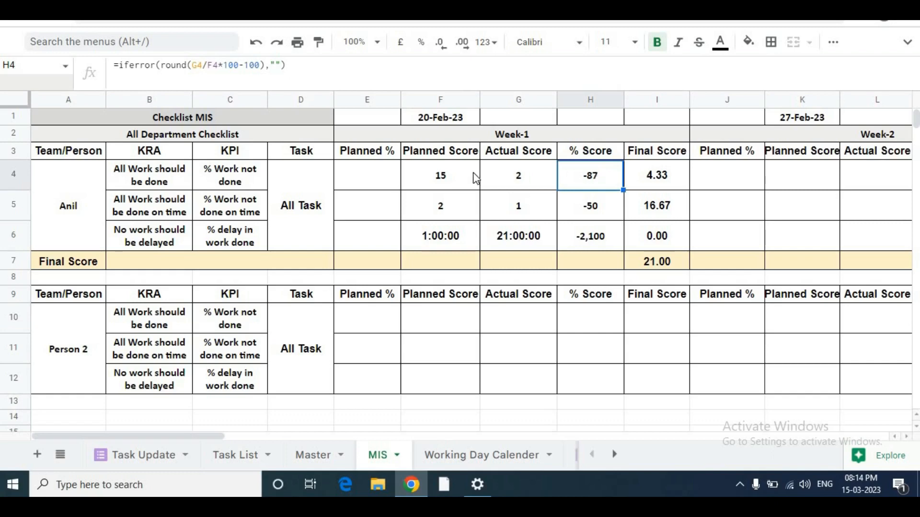
Step: Relate the "% Work not done" KPI in C4 to the % Score formula in H4
left_click(235, 180)
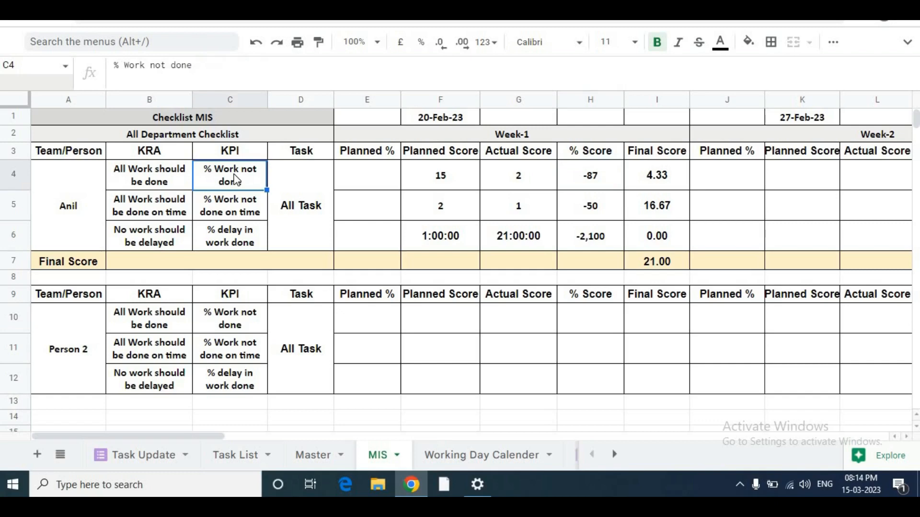
key("Right")
key("Right")
key("Right")
key("Right")
key("Right")
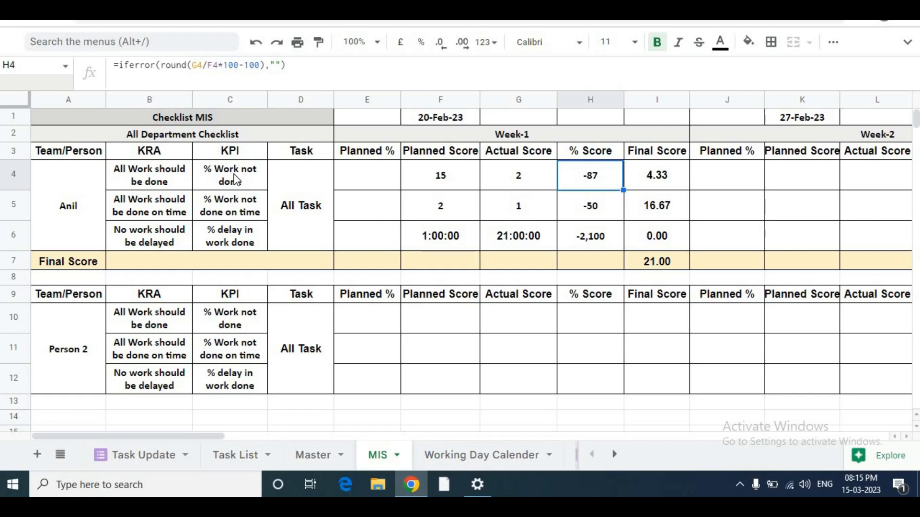
Step: Compare the % Score formulas in H4, H5 and H6, including how H6 uses the delay values in F6 and G6
key("Down")
key("Down")
key("Down")
key("Up")
key("Up")
key("Up")
key("Down")
key("Down")
key("Up")
key("Up")
key("Down")
key("Down")
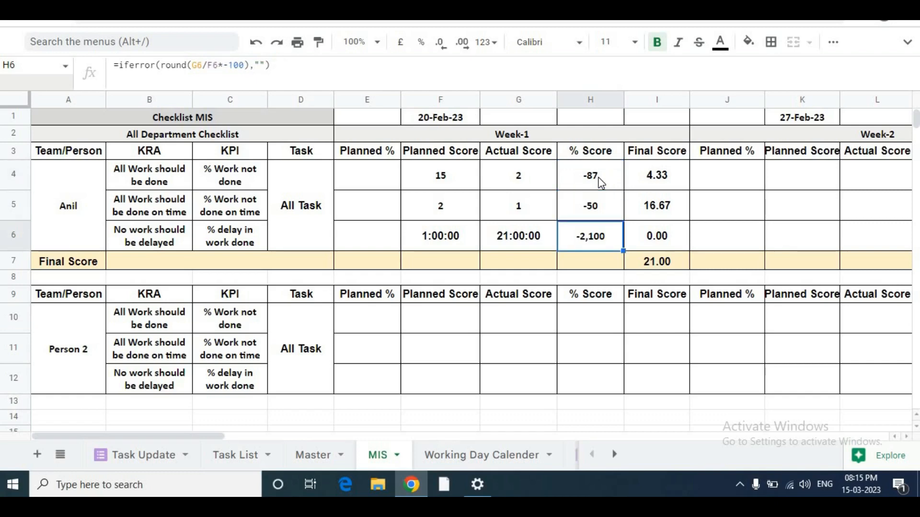
key("Up")
key("Down")
key("Down")
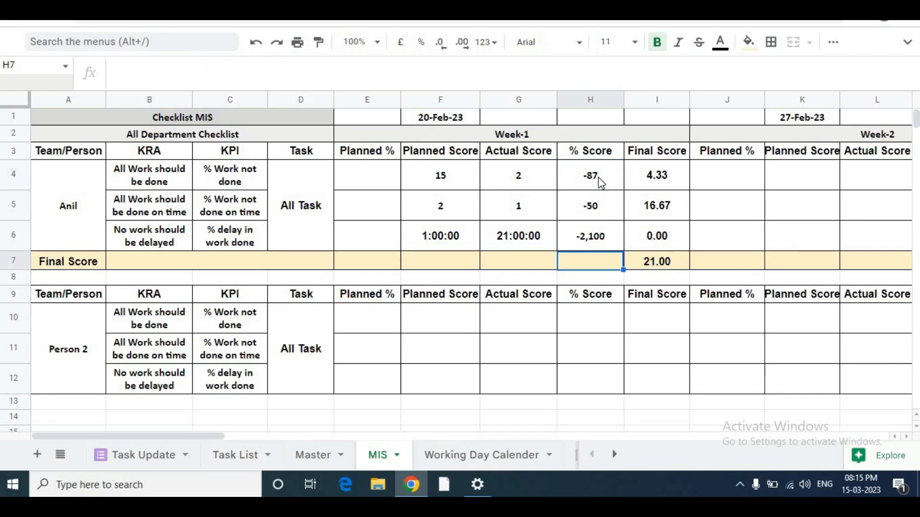
key("Up")
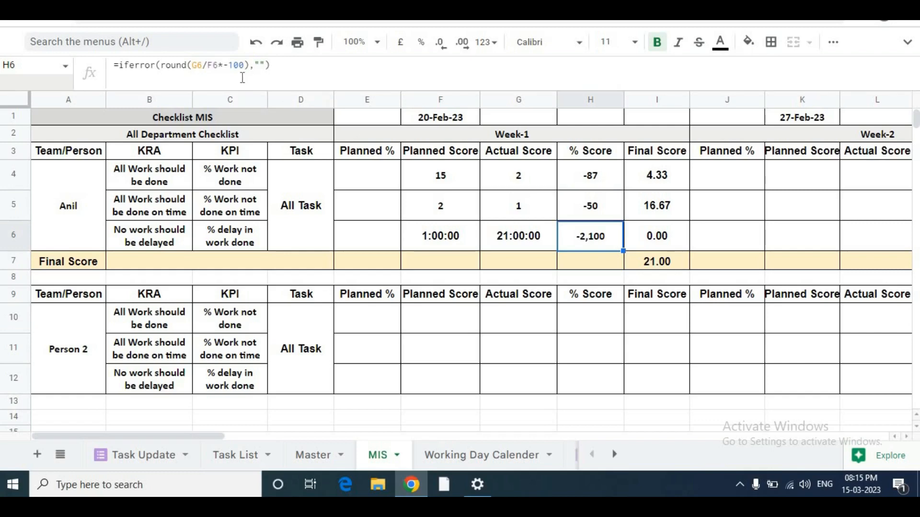
left_click(540, 241)
left_click(602, 242)
Step: Review the Week-1 Planned Score, Actual Score and % Score cells in F4:H6
key("Up")
key("Up")
key("Up")
key("Down")
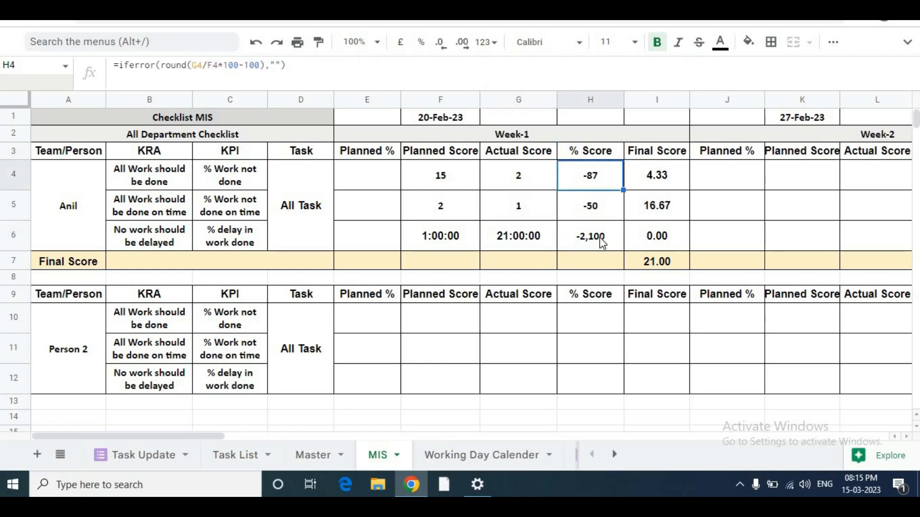
key("Left")
key("Left")
key("shift+Right")
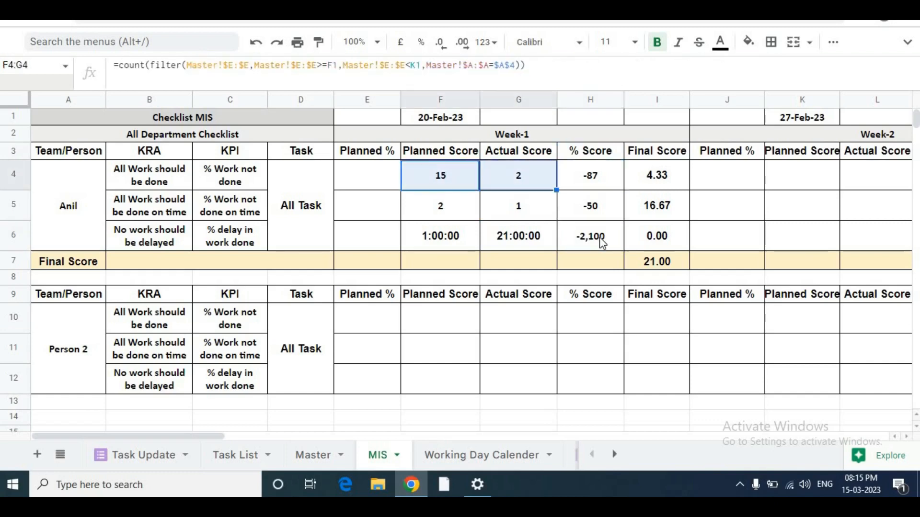
key("shift+Right")
key("shift+Down")
key("shift+Down")
key("Right")
key("Right")
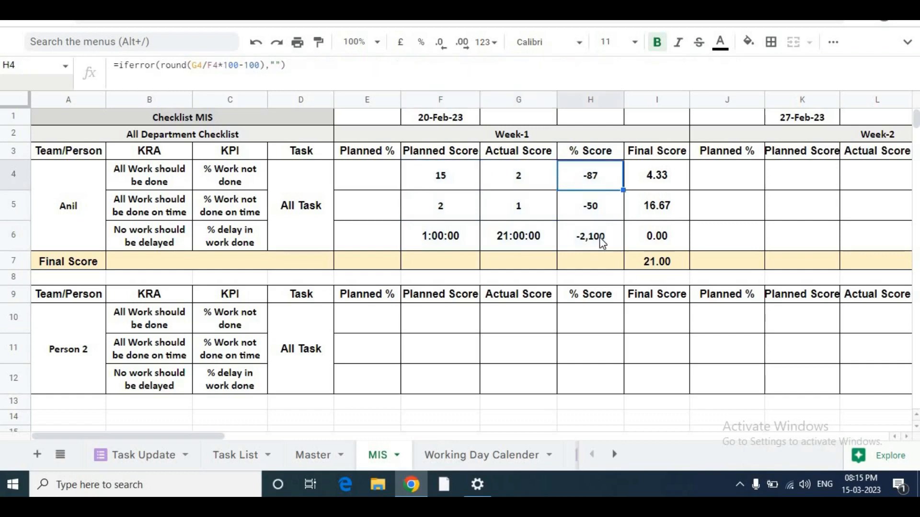
Step: Examine the Final Score range I4:I6 and its formula in I4
key("Right")
key("shift+Down")
key("shift+Down")
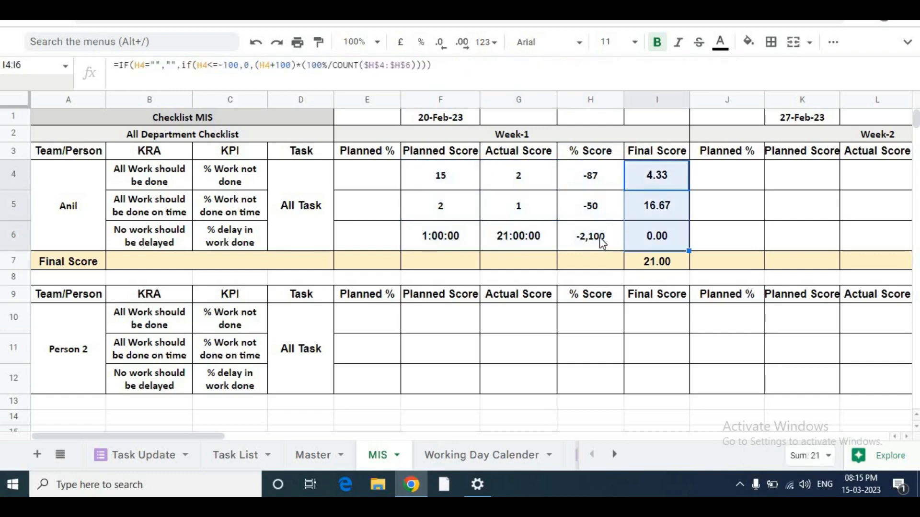
key("shift+Up")
key("shift+Up")
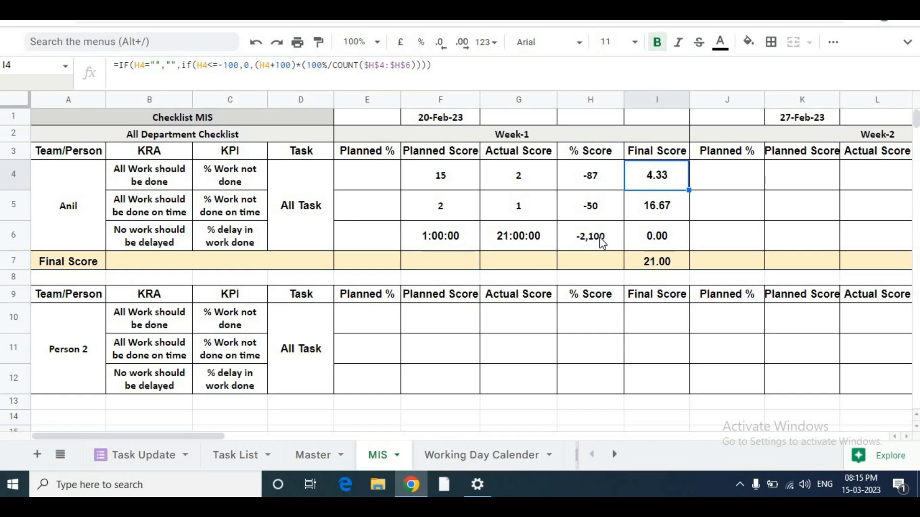
key("shift+Down")
key("shift+Down")
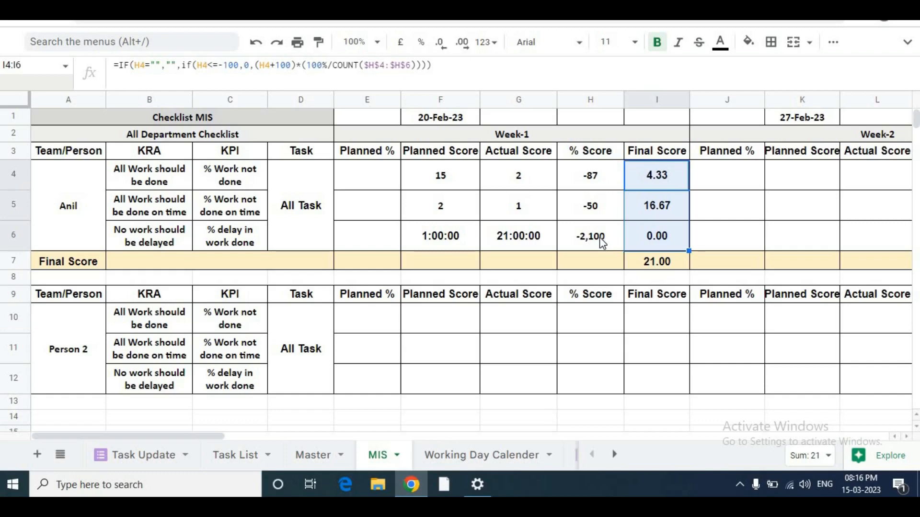
Step: Trace the scoring from the Planned Score in F4 through the % Scores in H4:H6 to the Final Score formula in I4
key("Left")
key("Left")
key("Left")
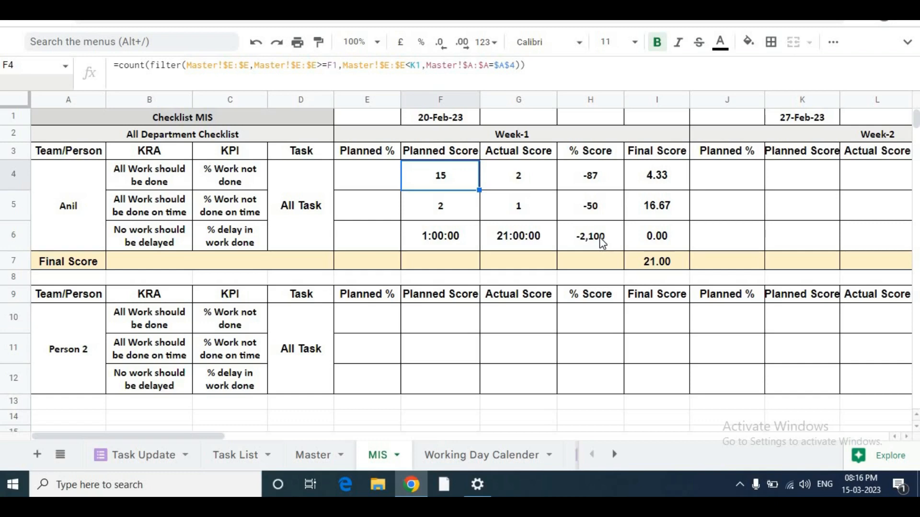
key("Right")
key("Right")
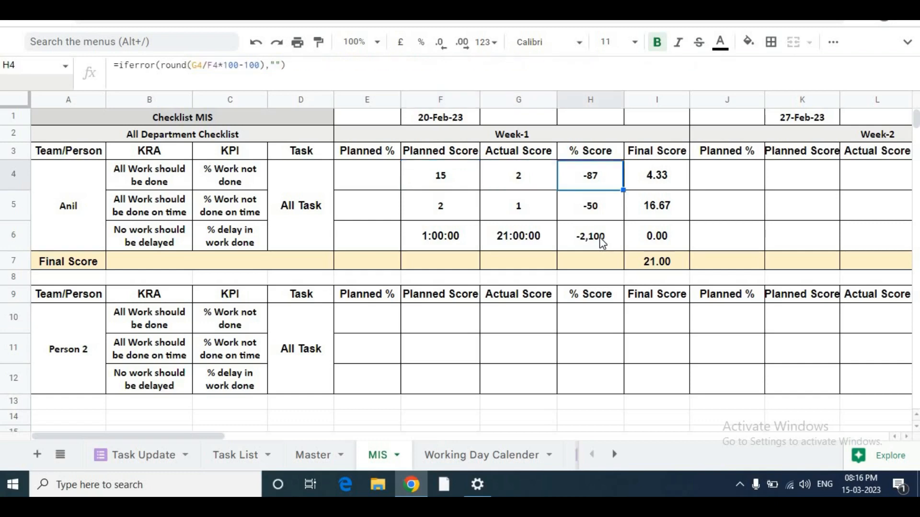
key("Down")
key("Up")
key("shift+Down")
key("shift+Down")
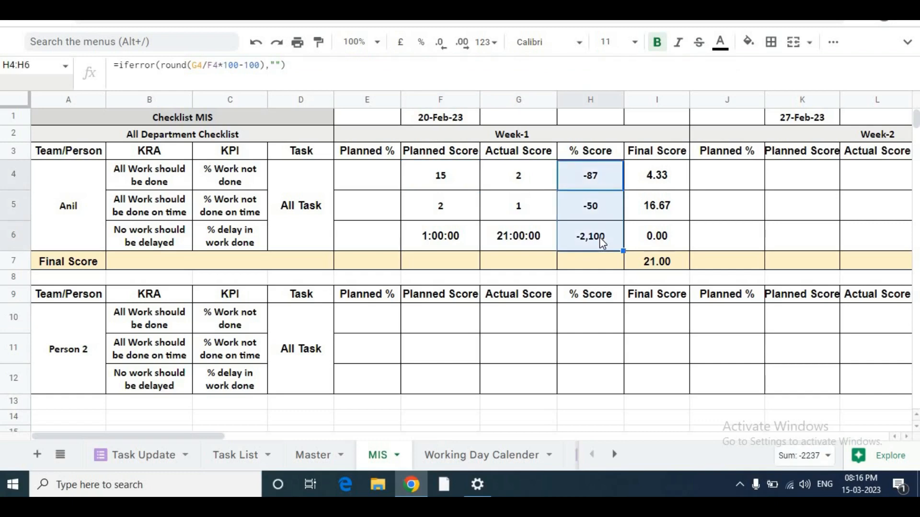
key("Right")
key("Right")
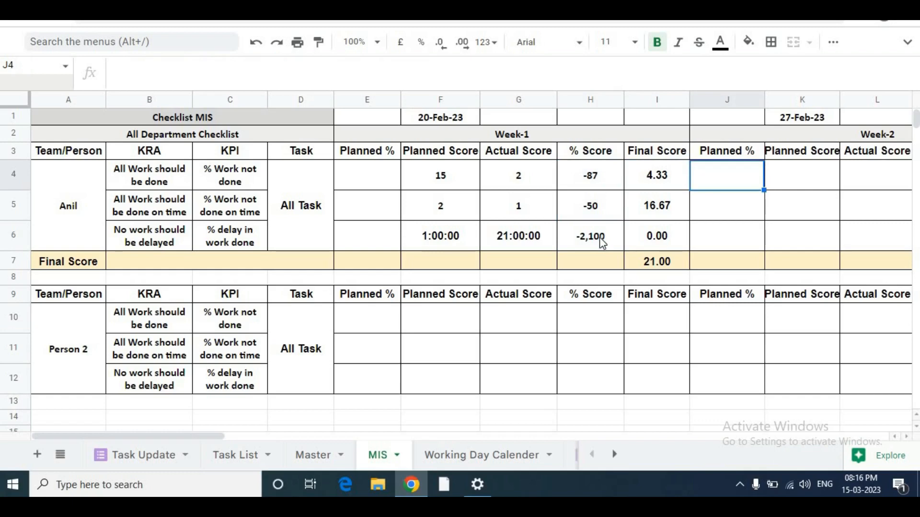
key("Left")
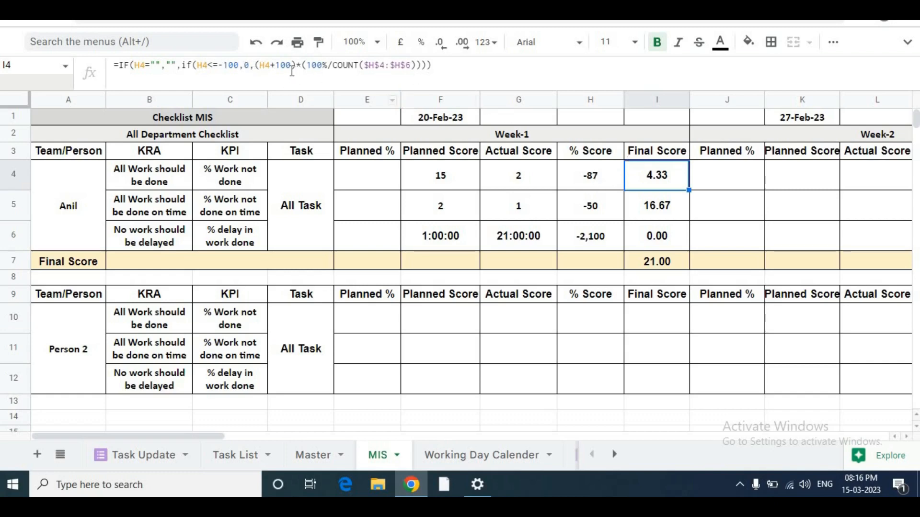
Step: Try the calculation =H4+100 in the empty cell H1 and clear the cell again
left_click(608, 118)
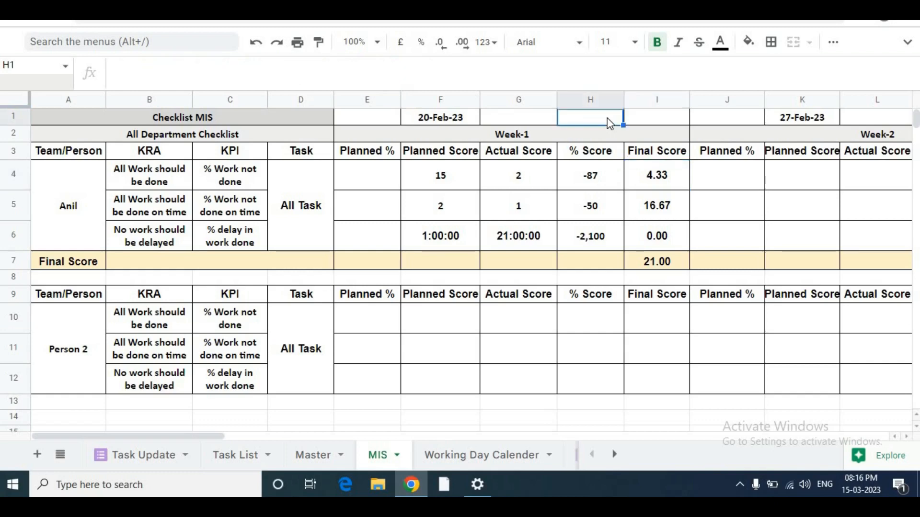
type("=")
key("Down")
key("Down")
key("Down")
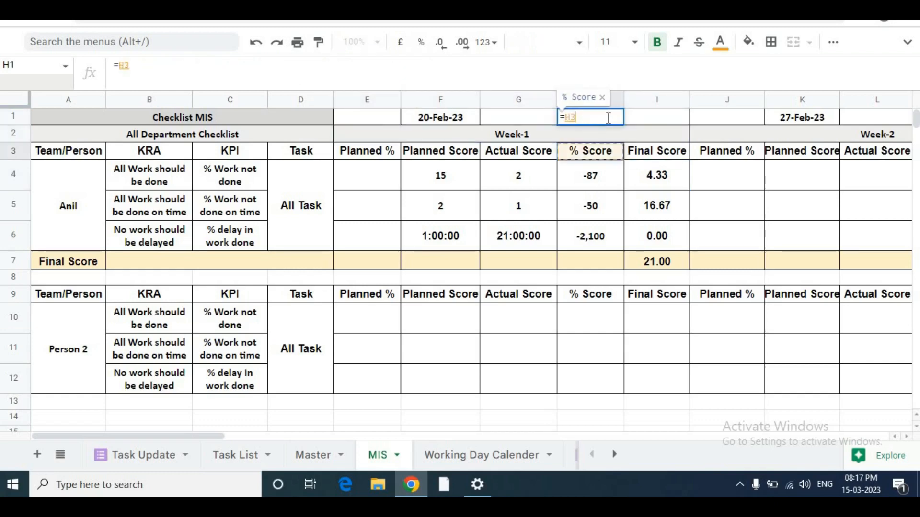
type("+100")
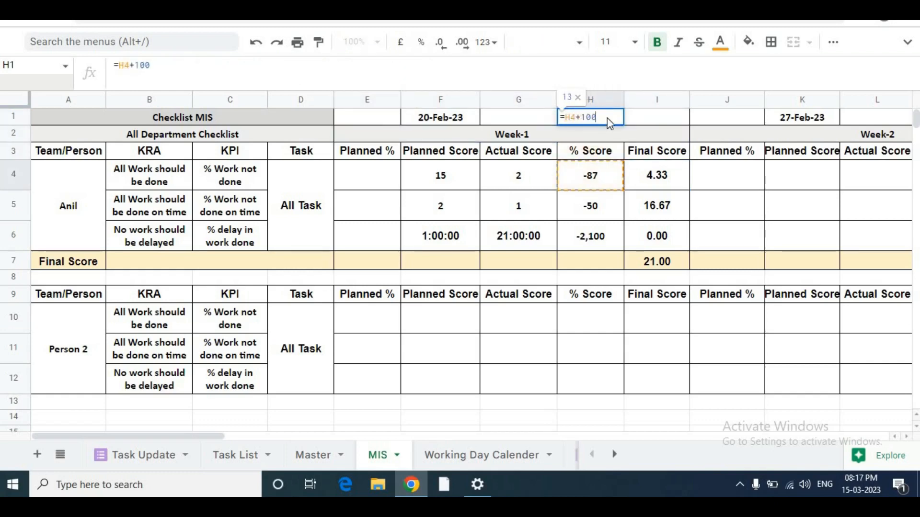
key("Return")
left_click(608, 118)
key("Delete")
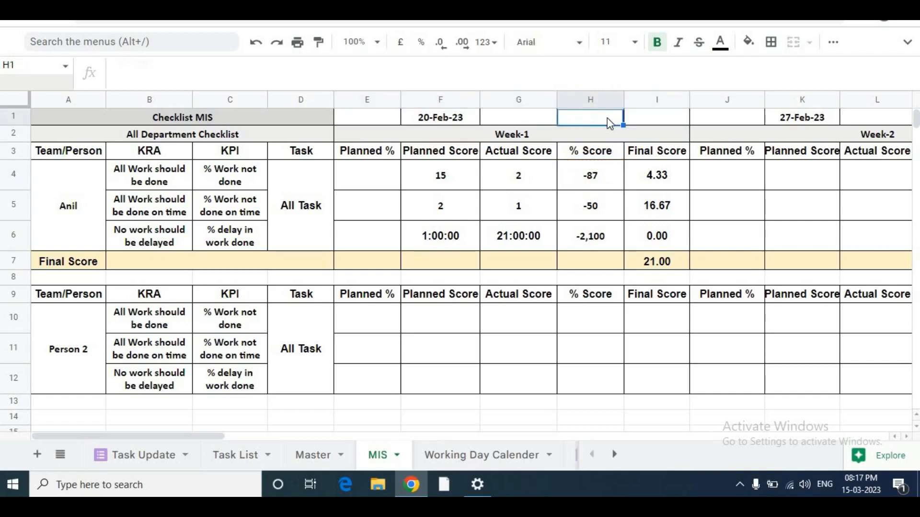
Step: Examine the Final Score formulas in I4, I5 and I6 against the % Score values they use
left_click(666, 180)
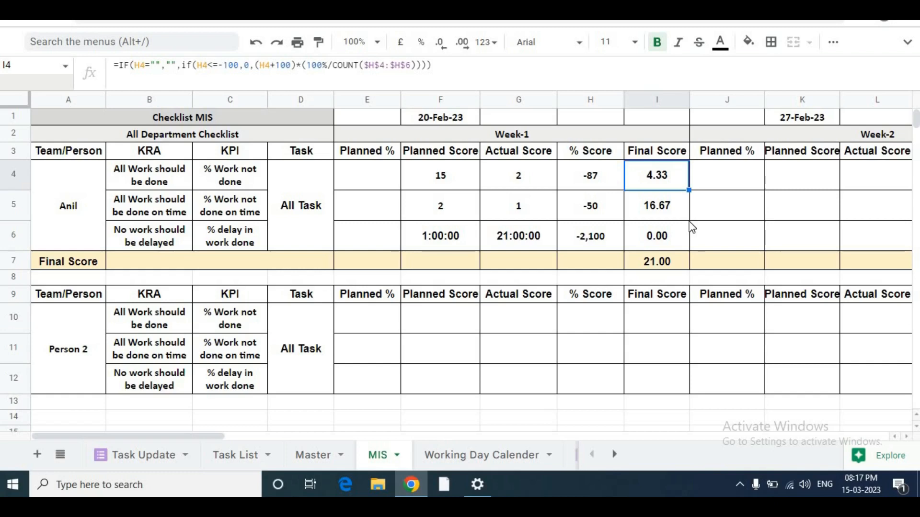
key("Left")
key("Right")
left_click(684, 216)
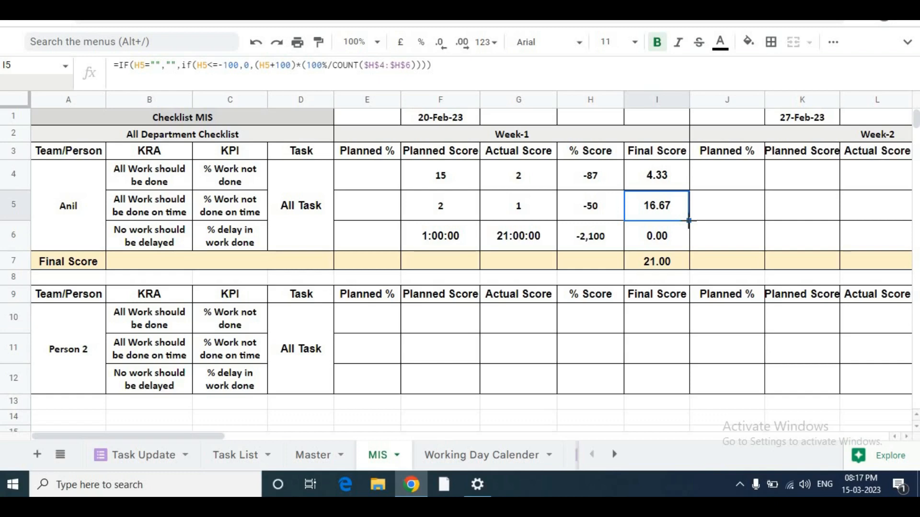
key("Down")
key("Left")
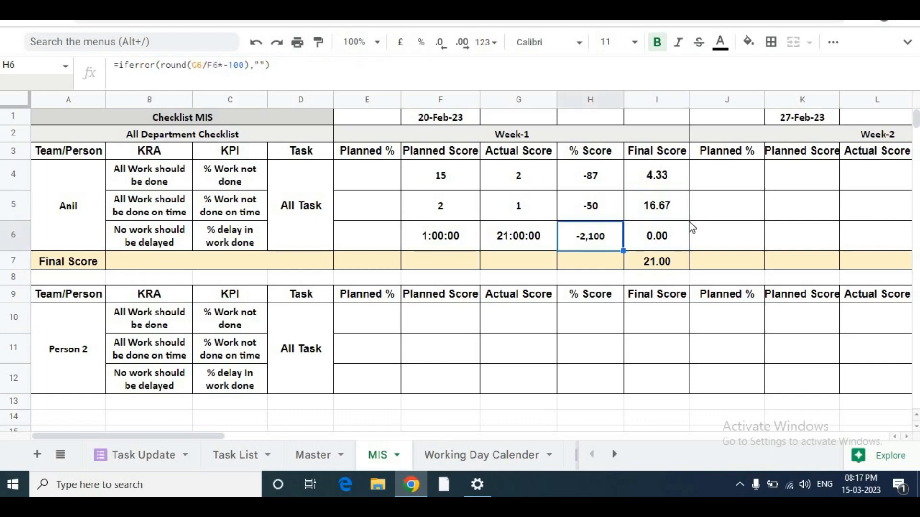
key("Right")
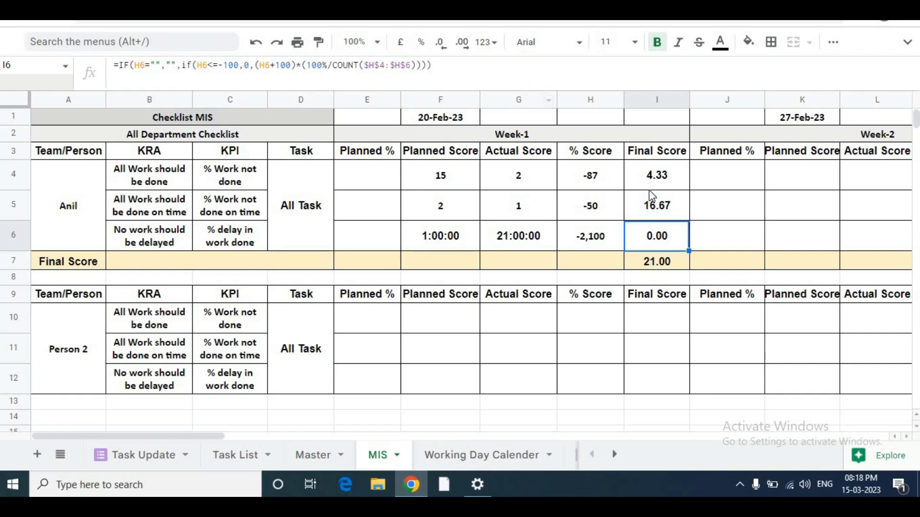
Step: Check the SUM(I4:I6) total in I7 against the individual Final Scores above it
left_click(667, 207)
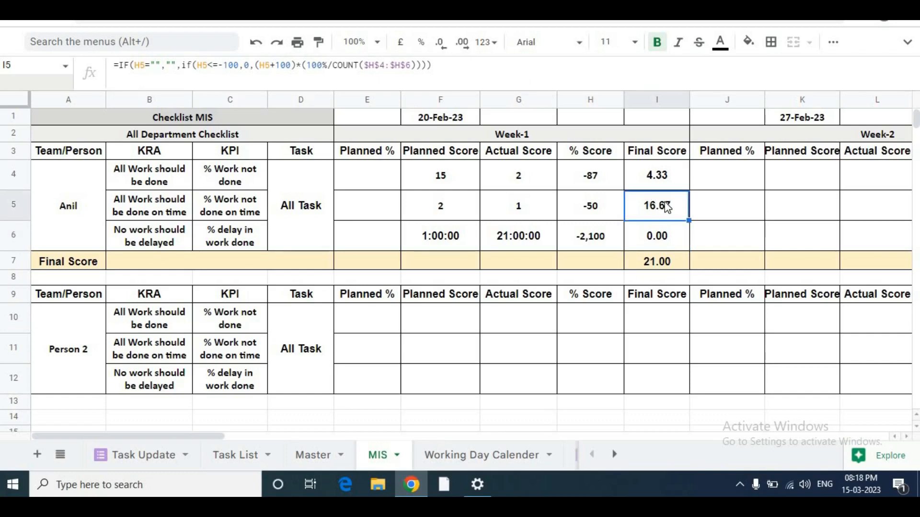
key("Down")
key("Down")
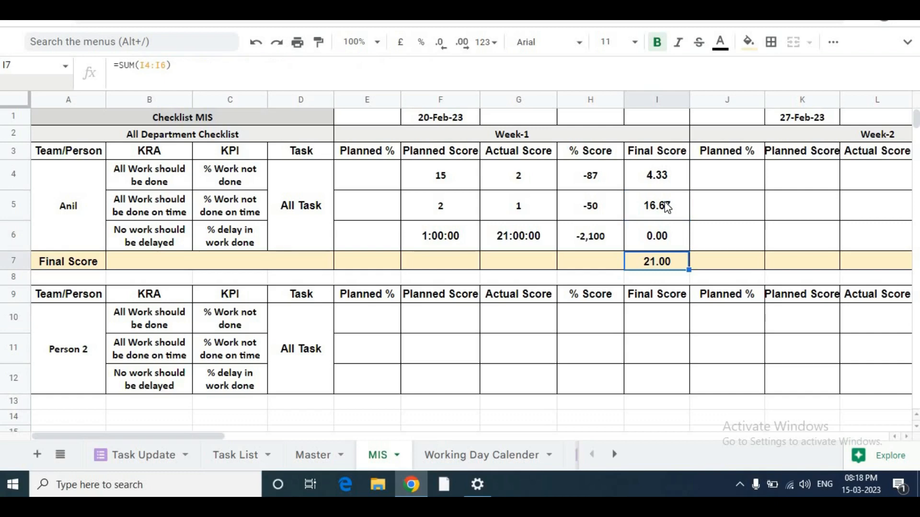
key("Up")
key("shift+Up")
key("shift+Up")
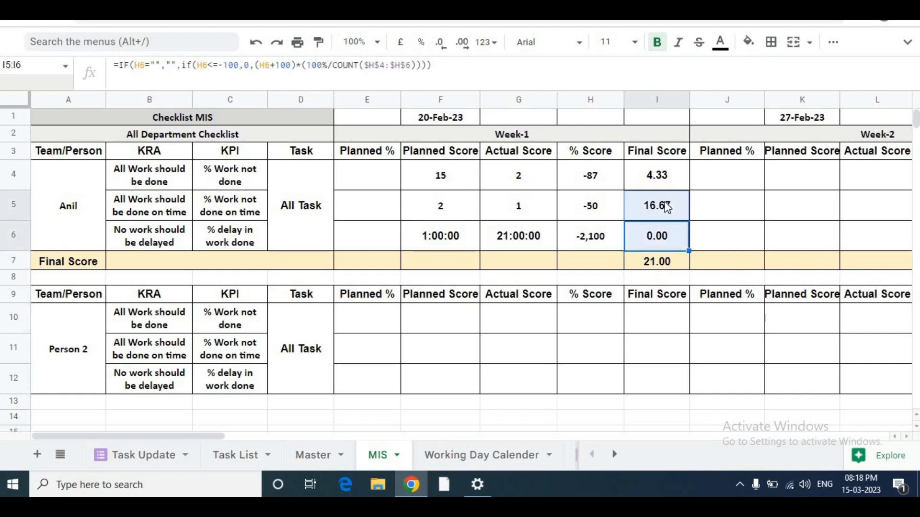
key("Down")
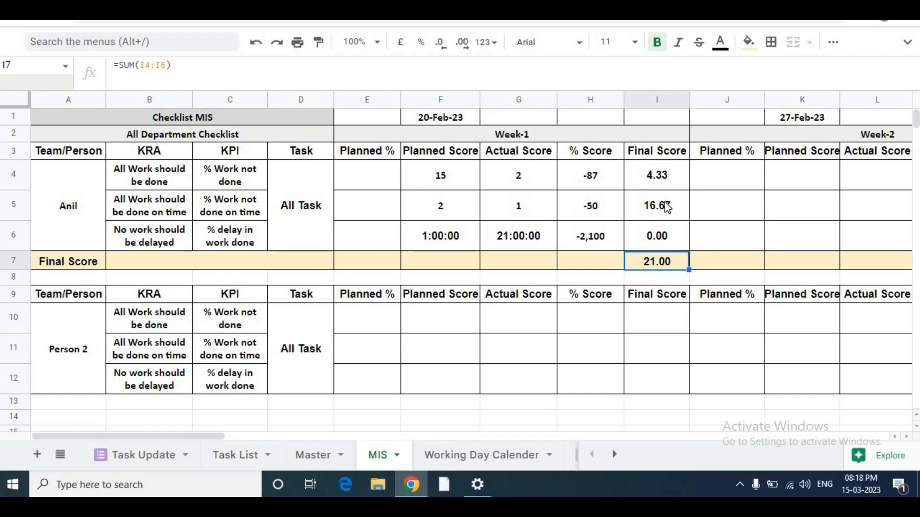
Step: Copy the Week-1 score formulas in F4:I7 into the Week-2 block starting at K4
key("Up")
key("Up")
key("Up")
key("Up")
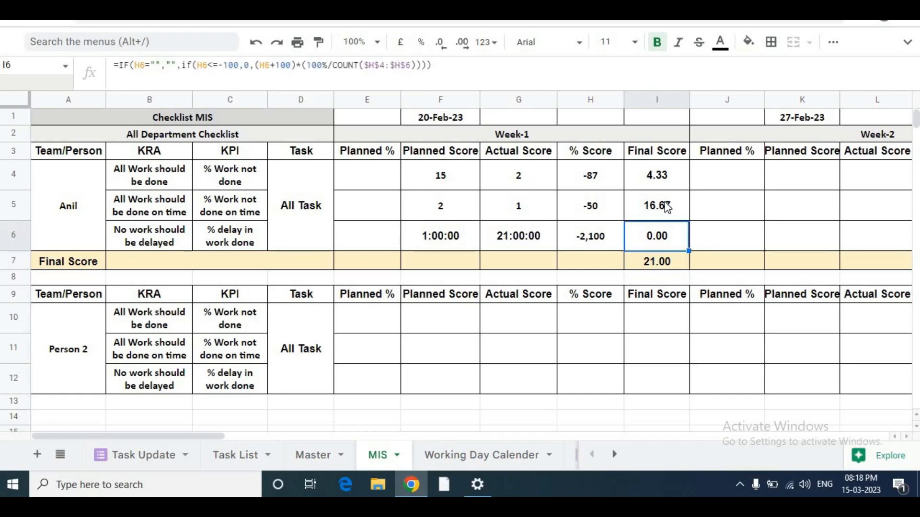
key("Left")
key("Left")
key("Left")
key("Down")
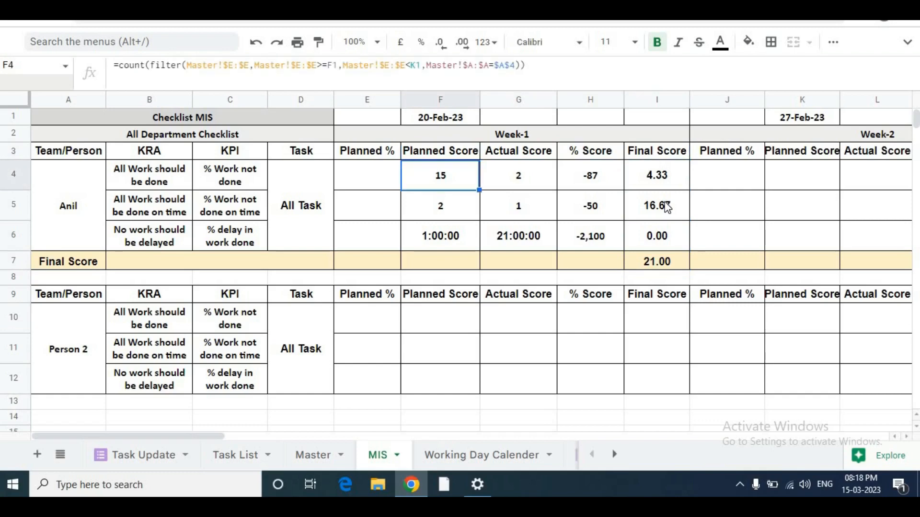
key("shift+Right")
key("shift+Right")
key("shift+Right")
key("shift+Down")
key("shift+Down")
key("shift+Down")
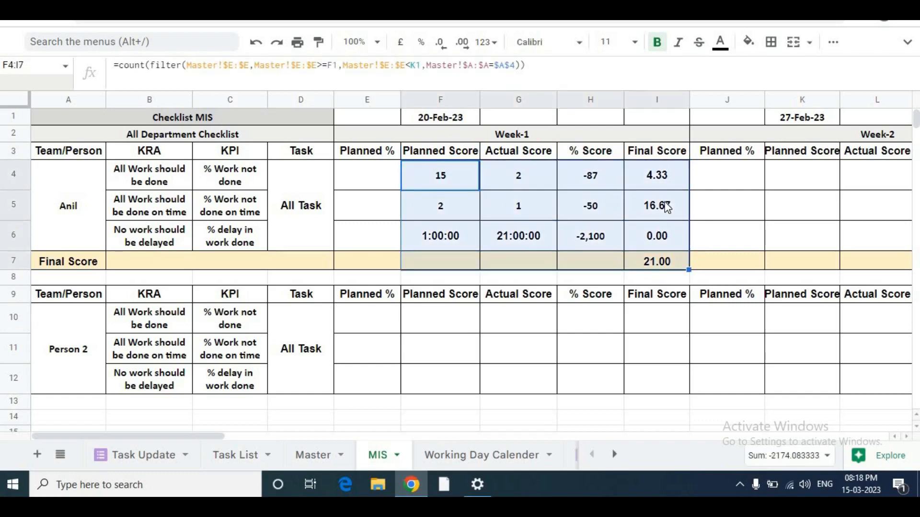
key("ctrl+c")
key("Right")
key("Right")
key("Right")
key("Right")
key("Right")
key("Right")
key("Right")
key("Right")
key("Right")
key("Left")
key("Left")
key("Left")
key("Left")
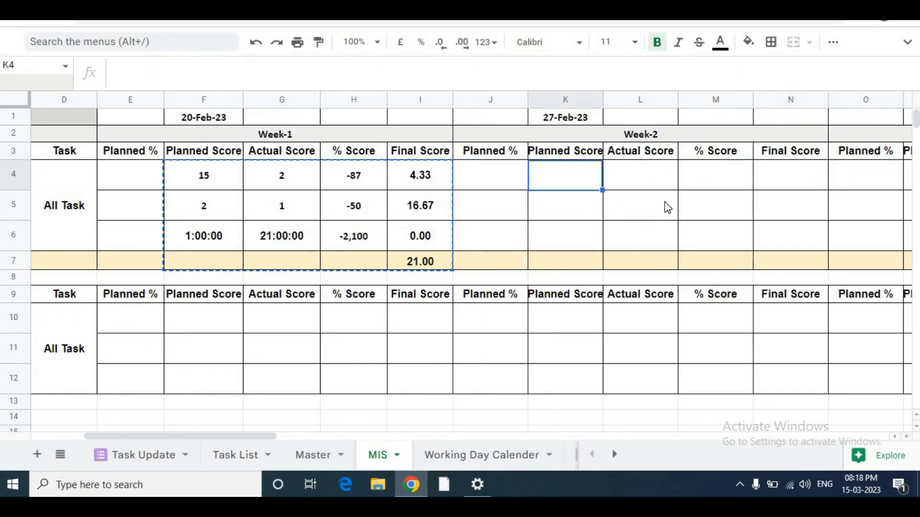
key("ctrl+v")
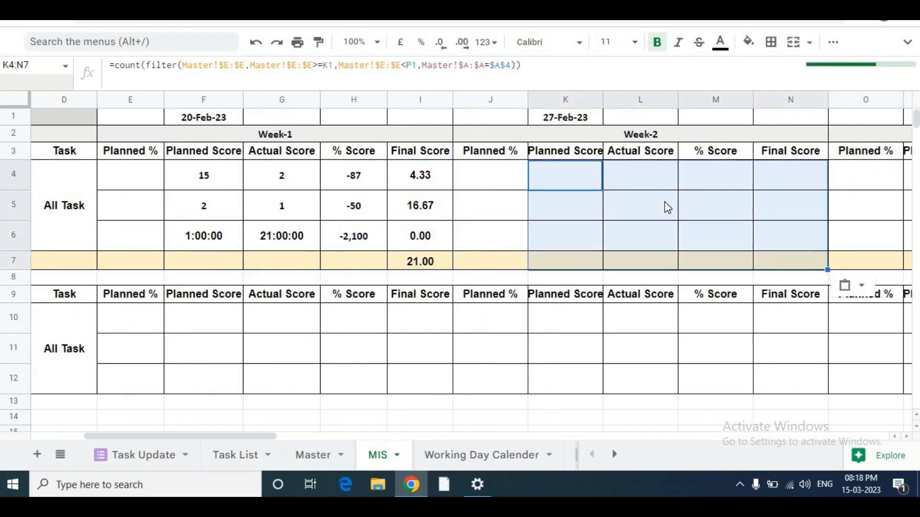
Step: Examine the pasted Week-2 formulas for Planned Score, Actual Score and % Score in K4:M6 and the date cells they reference
key("Right")
key("Left")
key("Right")
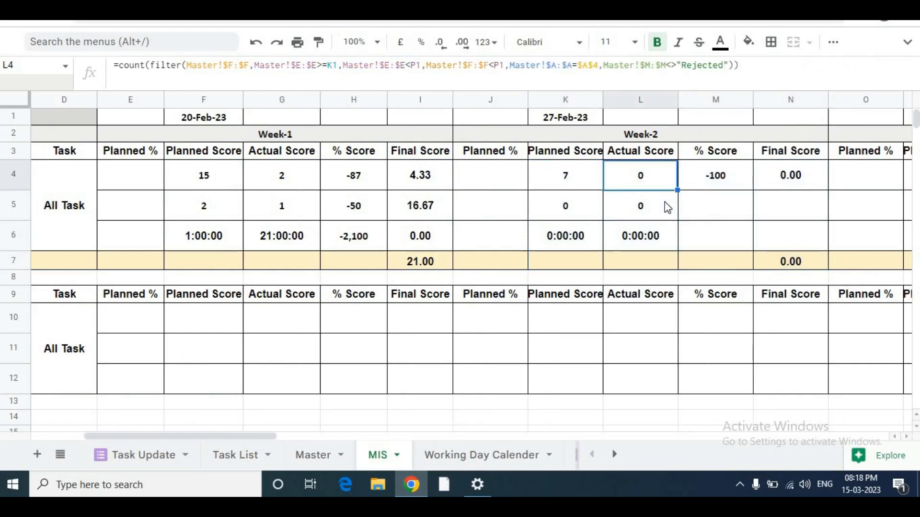
key("Right")
key("Left")
key("Left")
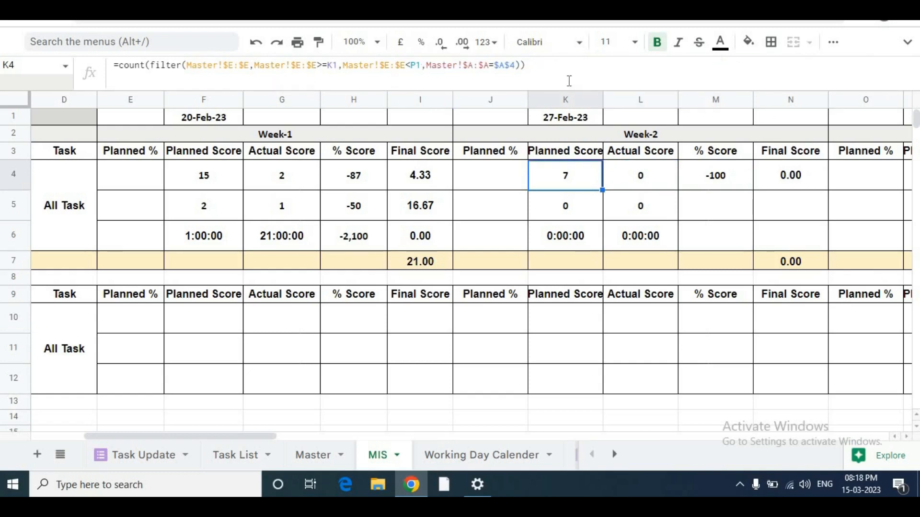
left_click(629, 182)
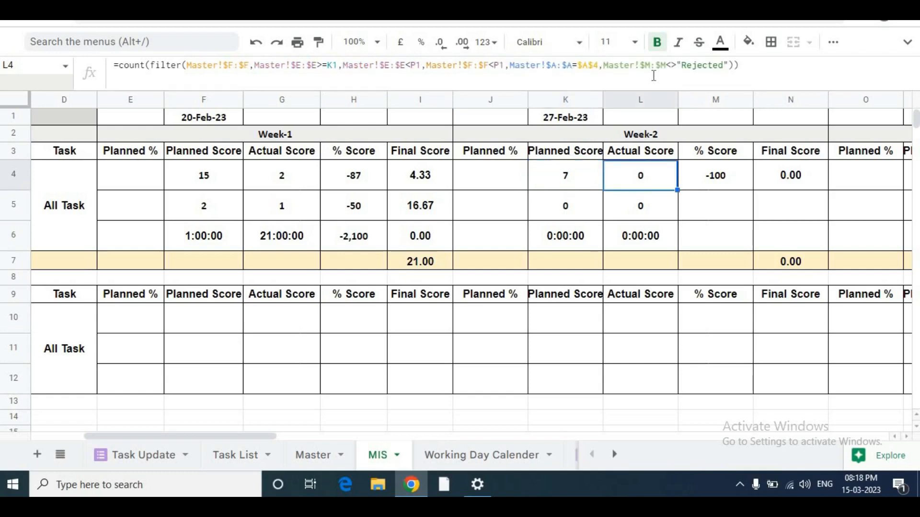
left_click(570, 203)
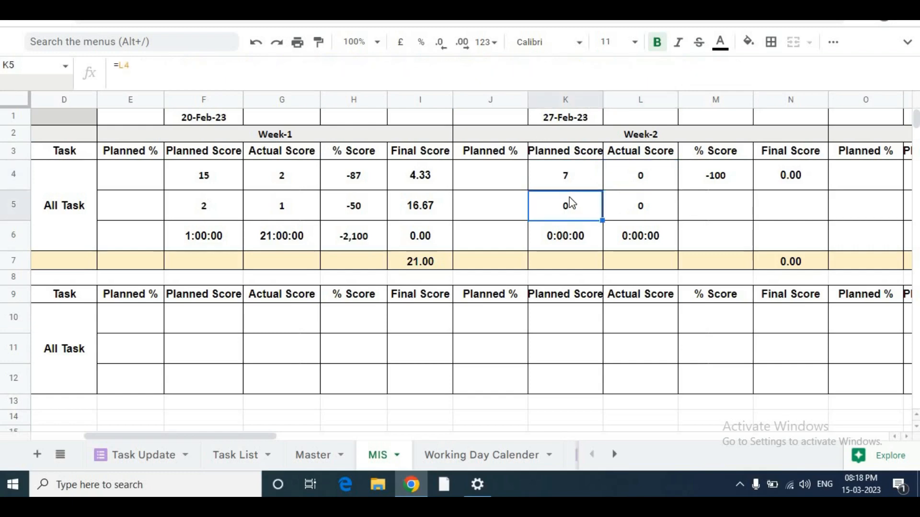
left_click(629, 216)
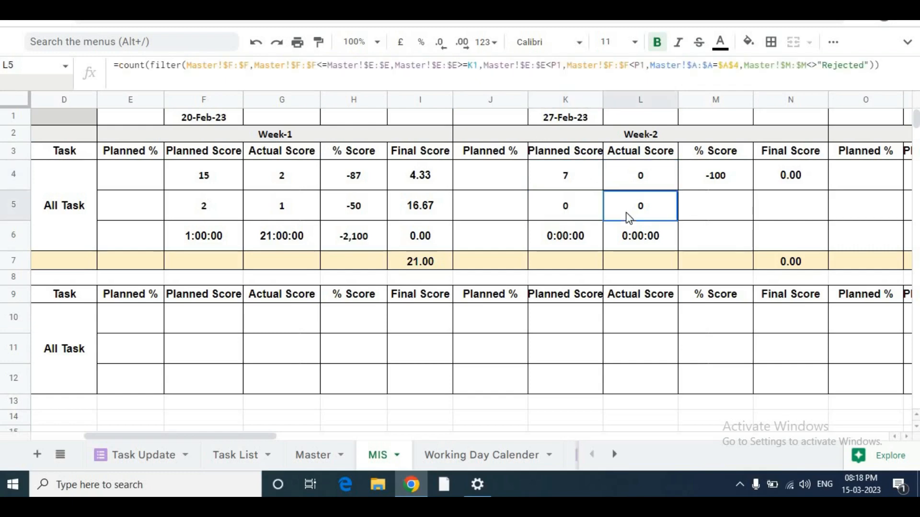
left_click(590, 240)
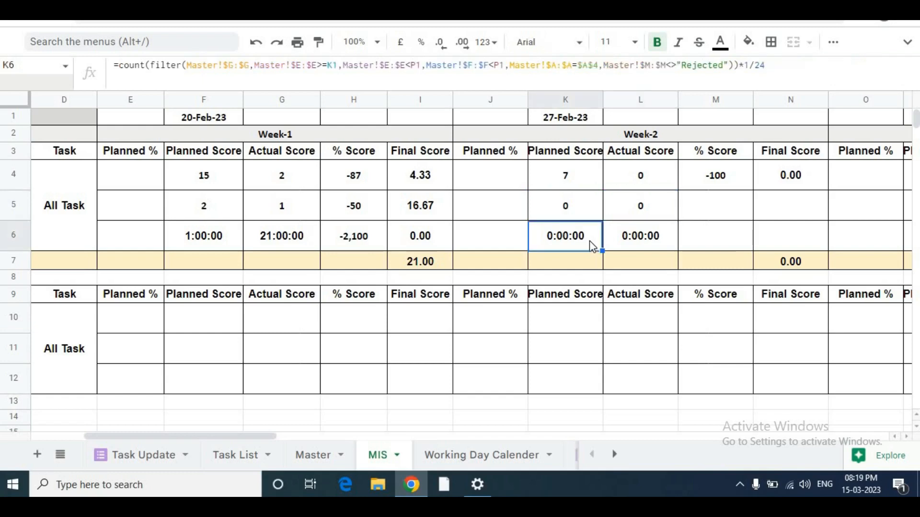
left_click(641, 243)
key("Up")
key("Up")
key("Right")
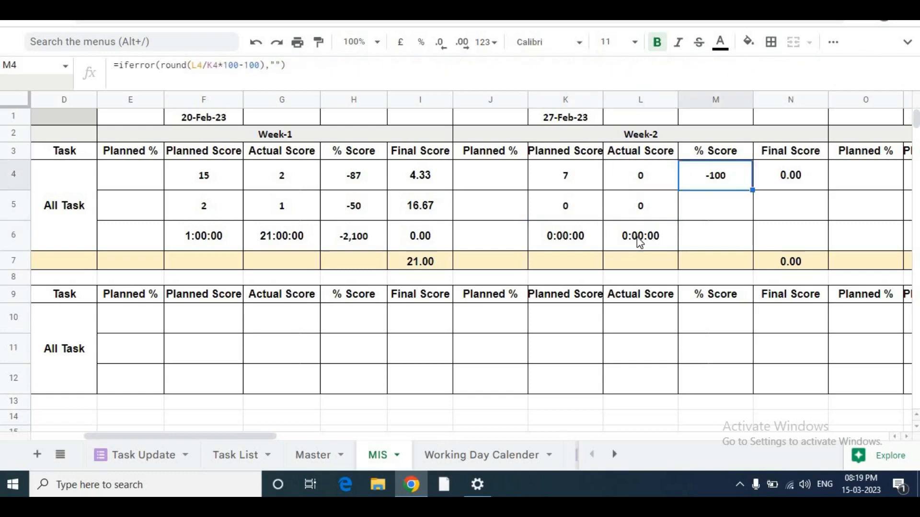
Step: Set the start of the COUNT range in the Week-2 Final Score formula in N4 to $M$4
key("Right")
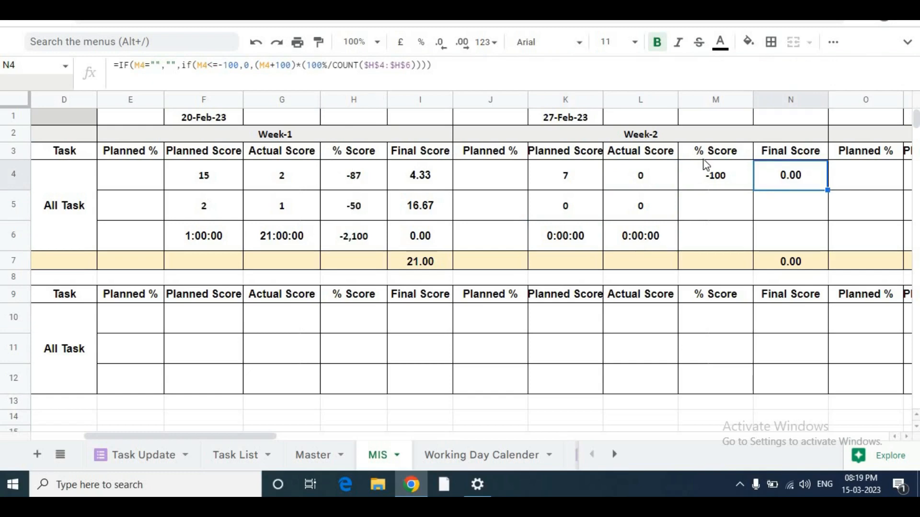
left_click(376, 65)
key("BackSpace")
type("M")
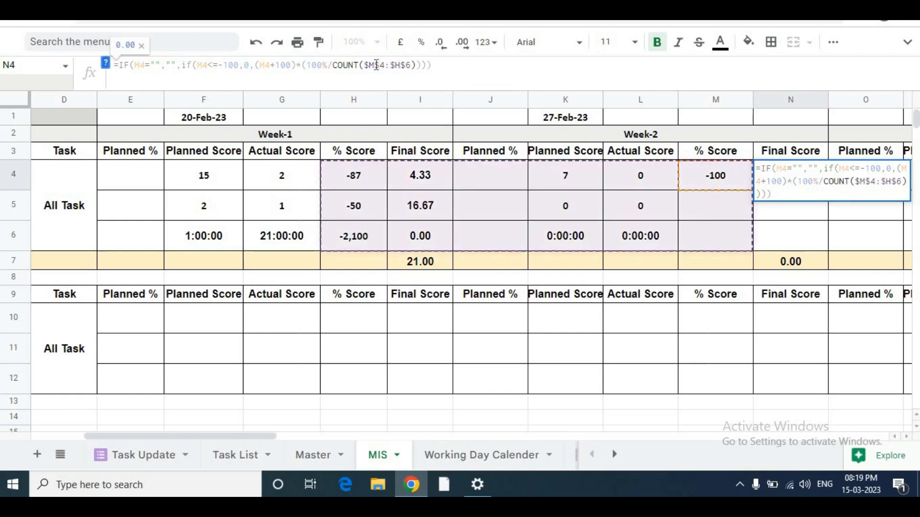
key("Return")
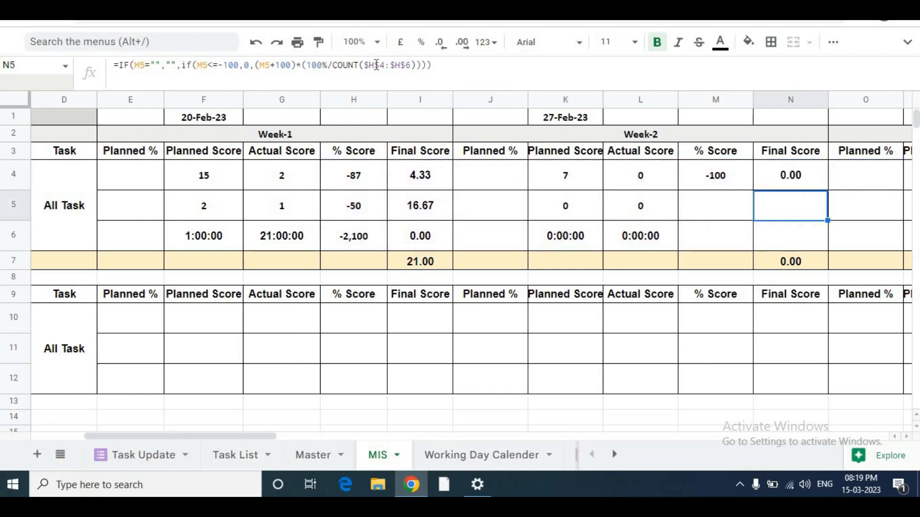
Step: Look across the Week-3, Week-4 and month-end columns of the MIS sheet and return to the Team/Person header in A3
key("Right")
key("Right")
key("Right")
key("Right")
key("Right")
key("Right")
key("Right")
key("Right")
key("Right")
key("Right")
key("Right")
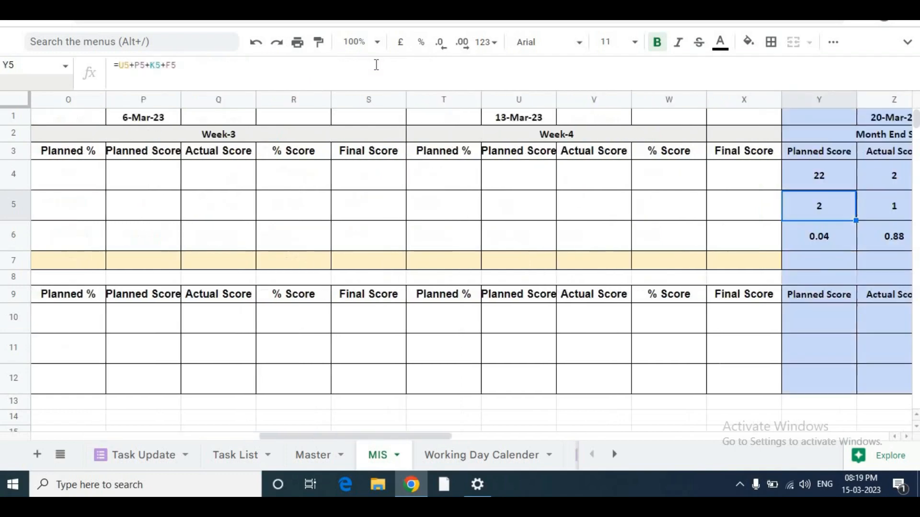
key("Right")
key("Right")
key("Right")
key("Right")
key("Right")
key("Right")
key("Right")
key("Right")
key("Right")
key("Right")
key("Right")
key("Right")
key("Right")
key("Right")
key("Right")
key("Right")
key("Right")
key("Right")
key("Right")
key("Right")
key("Left")
key("Up")
key("Up")
key("Left")
key("Left")
key("Left")
key("Left")
key("Left")
key("Left")
key("Left")
key("Left")
key("Left")
key("Left")
key("Left")
key("Left")
key("Left")
key("Left")
key("Left")
key("Left")
key("Left")
key("Left")
key("Left")
key("Left")
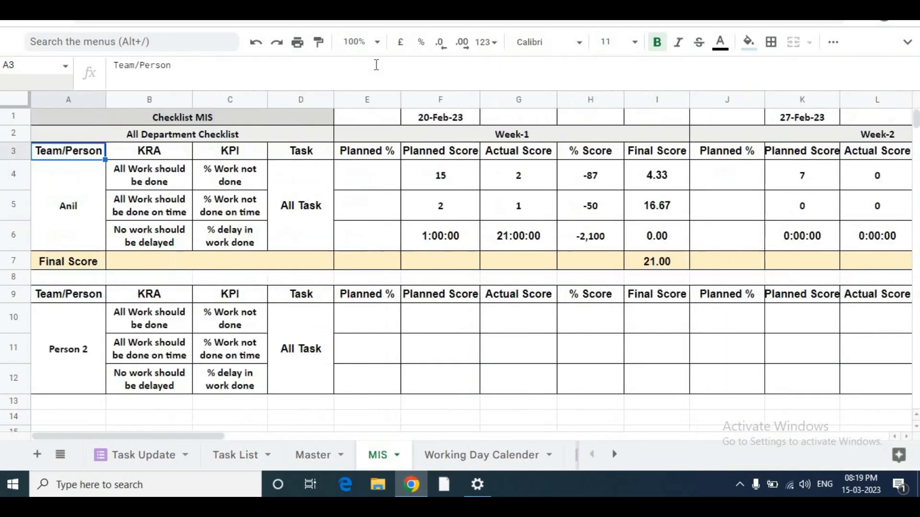